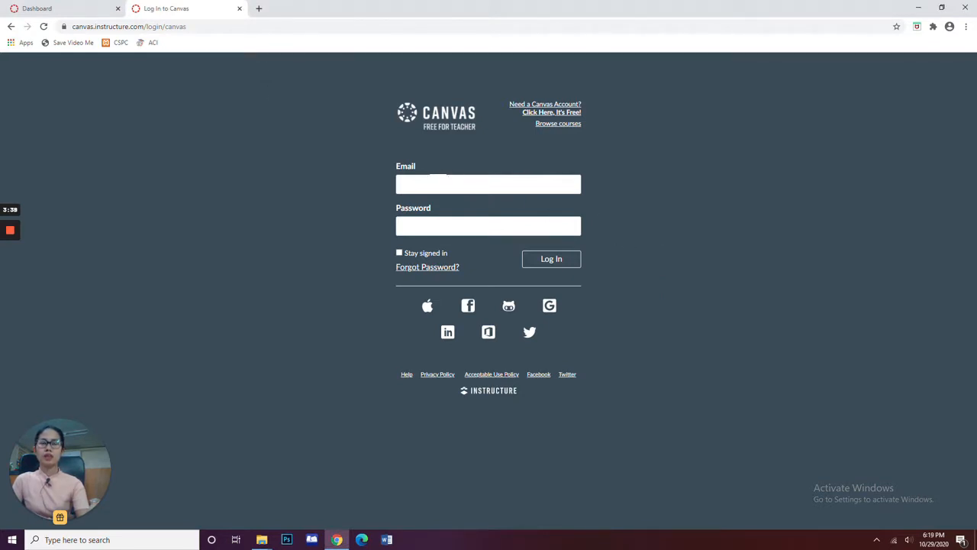
left_click(437, 182)
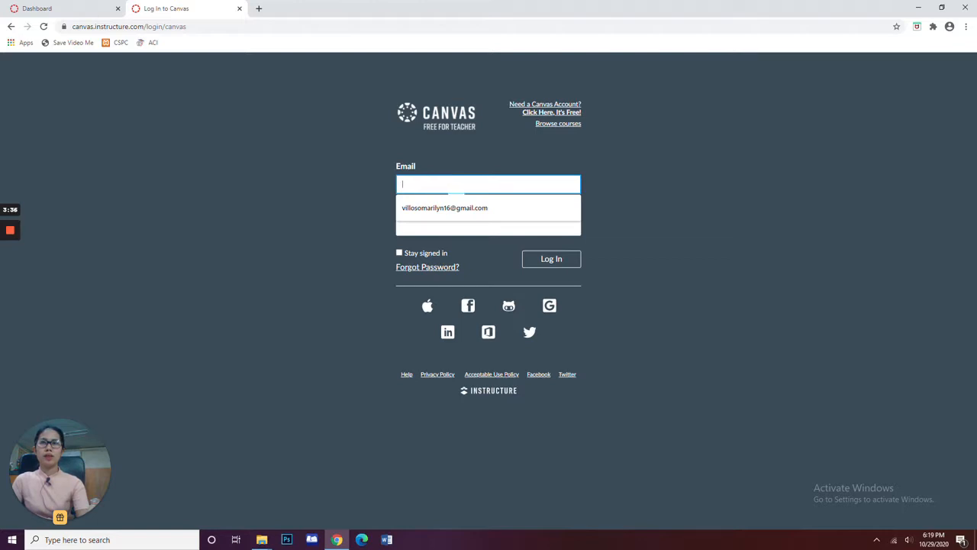
left_click(625, 203)
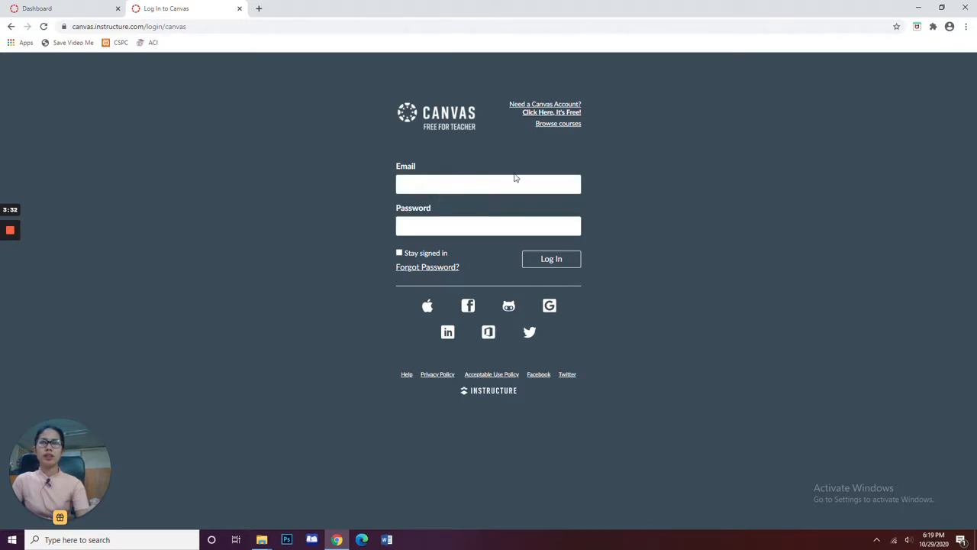
left_click(564, 114)
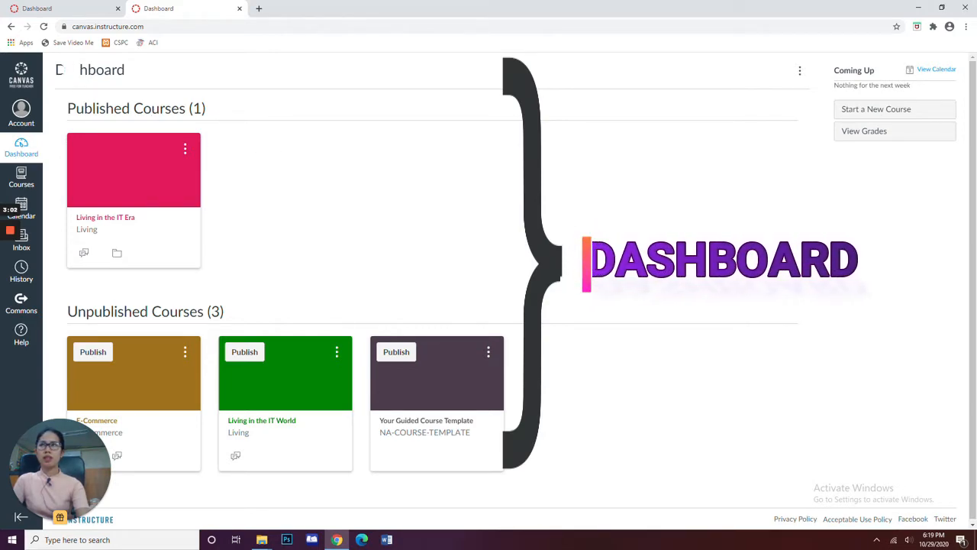
Examine the dashboard layout, including the global navigation and the published and unpublished course sections
left_click_drag(62, 69, 274, 480)
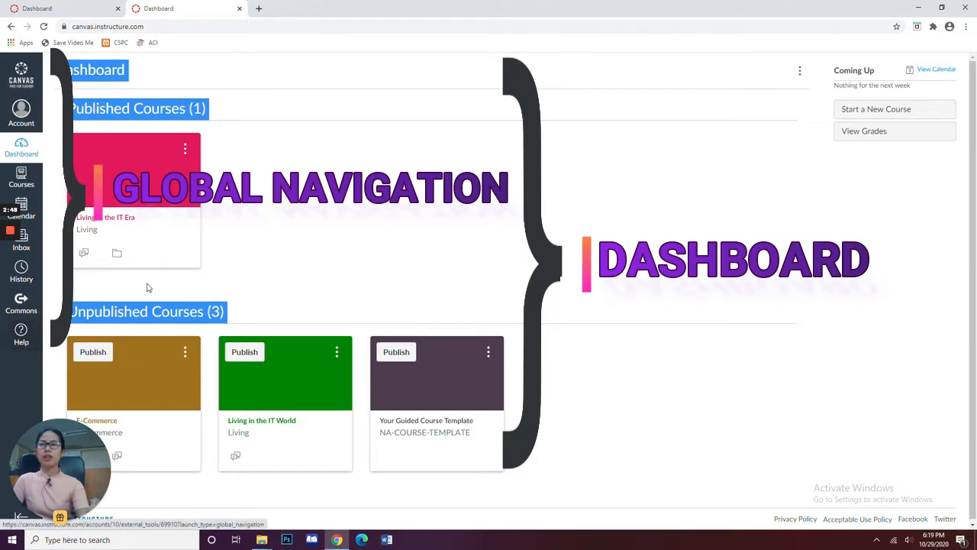
left_click(488, 206)
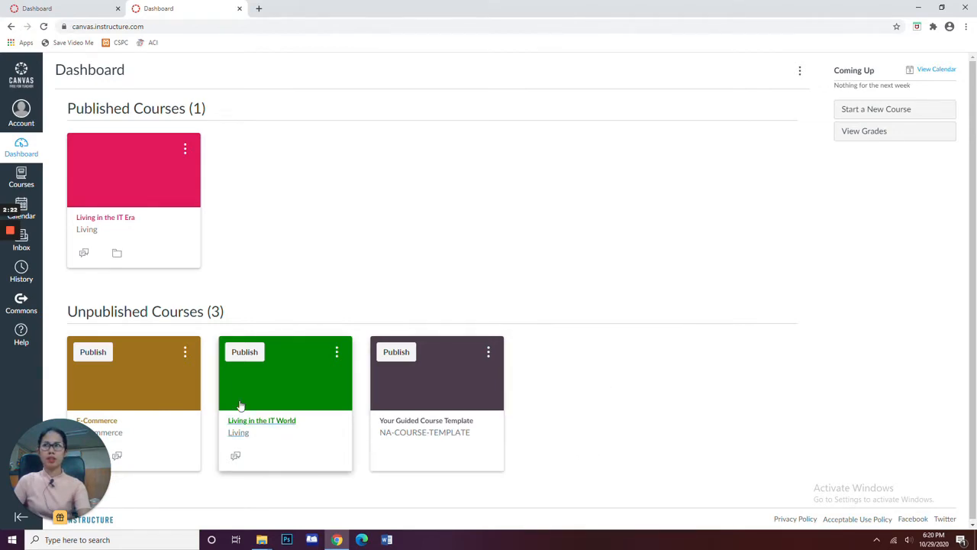
mouse_move(15, 251)
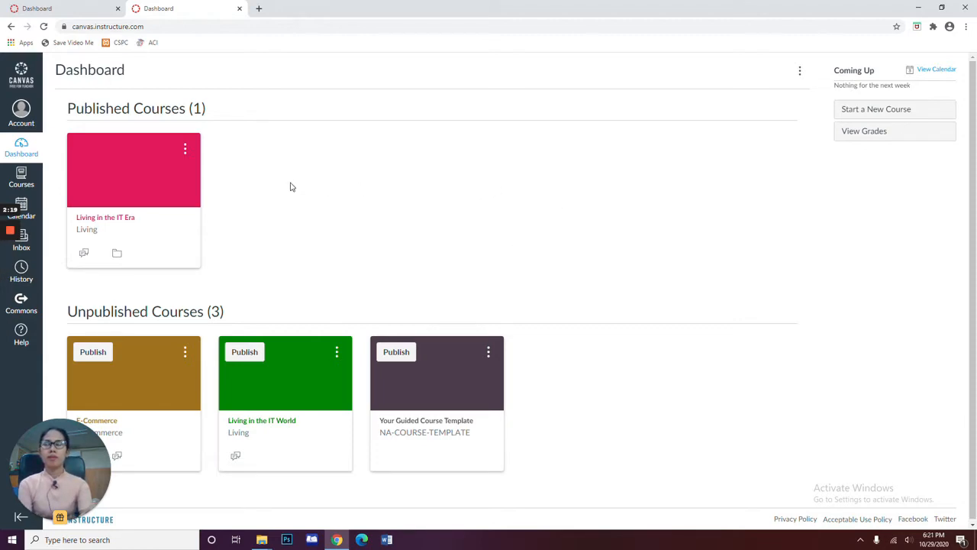
left_click_drag(206, 111, 66, 111)
left_click_drag(236, 308, 64, 312)
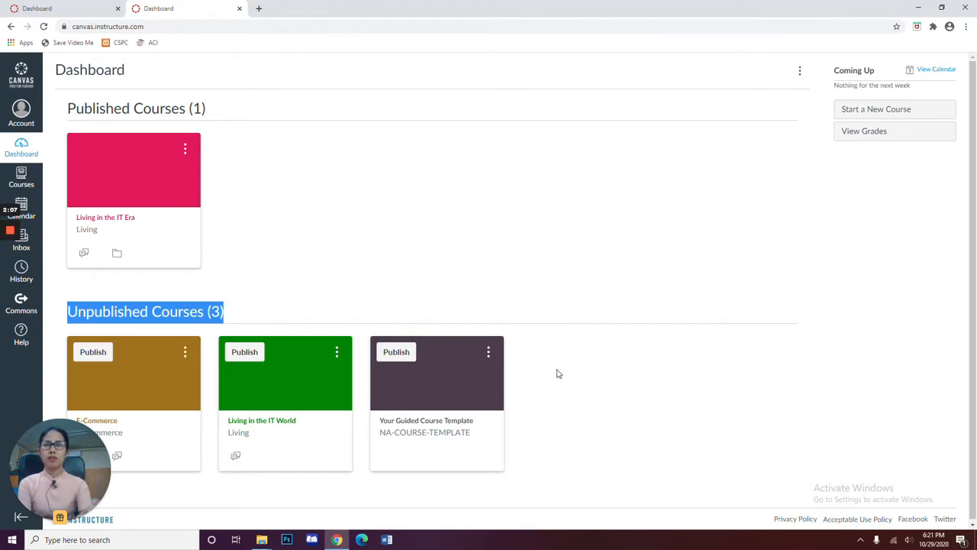
left_click(477, 209)
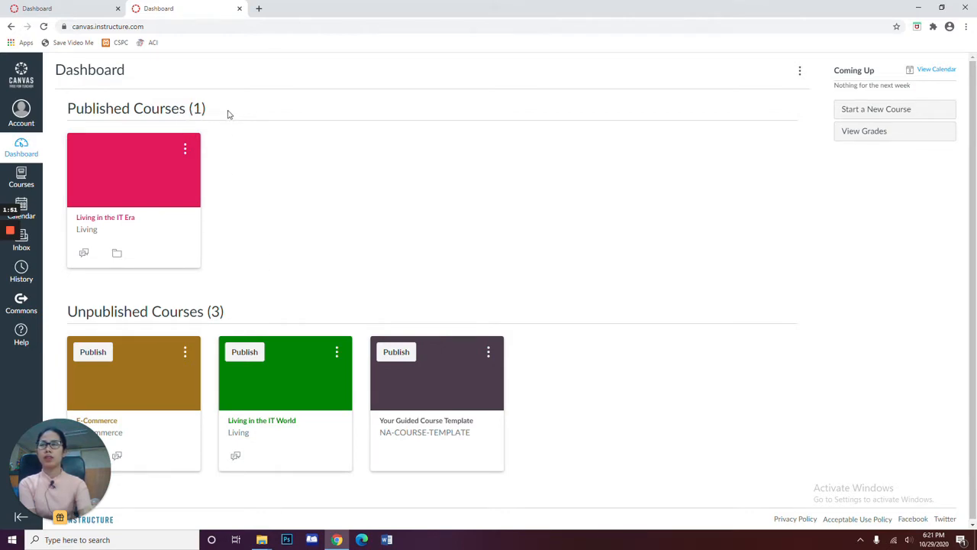
left_click_drag(228, 113, 66, 111)
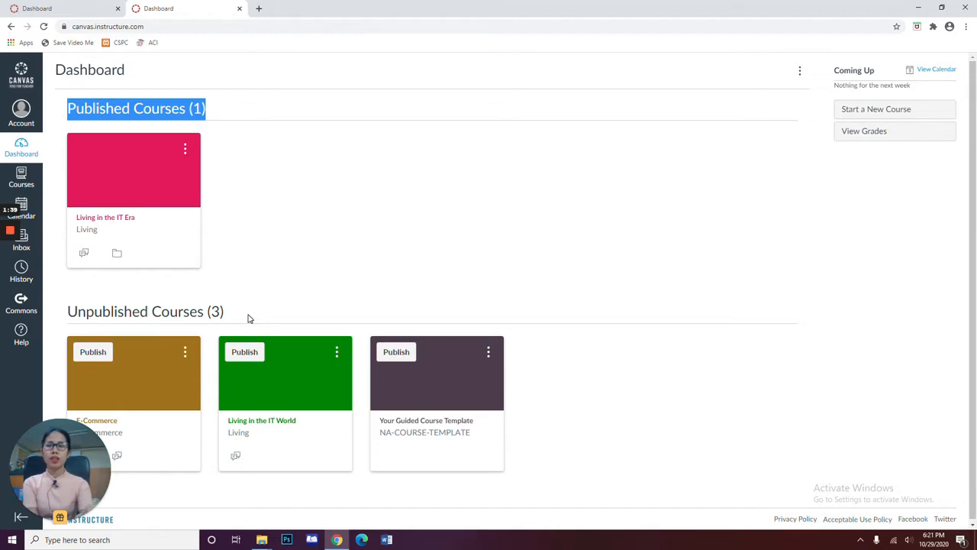
left_click(611, 258)
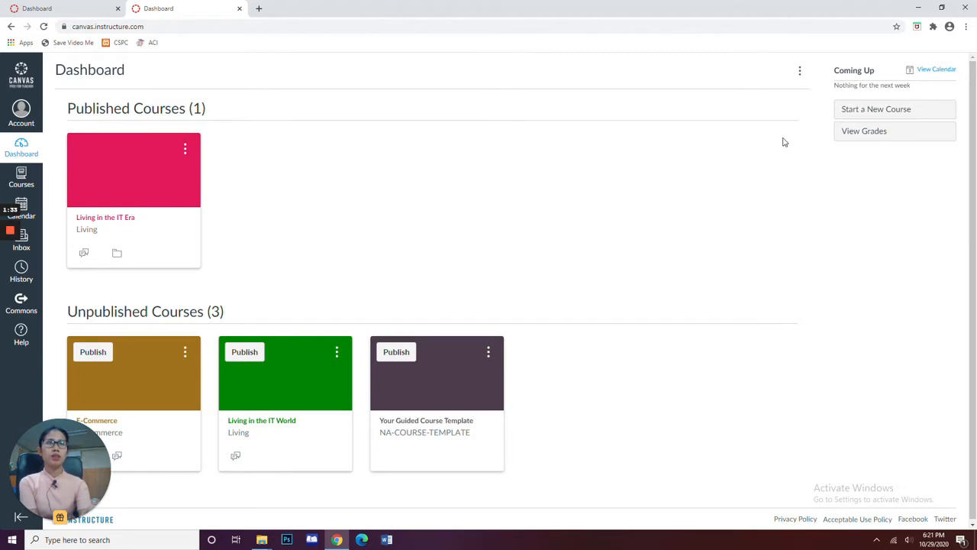
Start a new course from the dashboard and enter E-Business as its course name
left_click(913, 113)
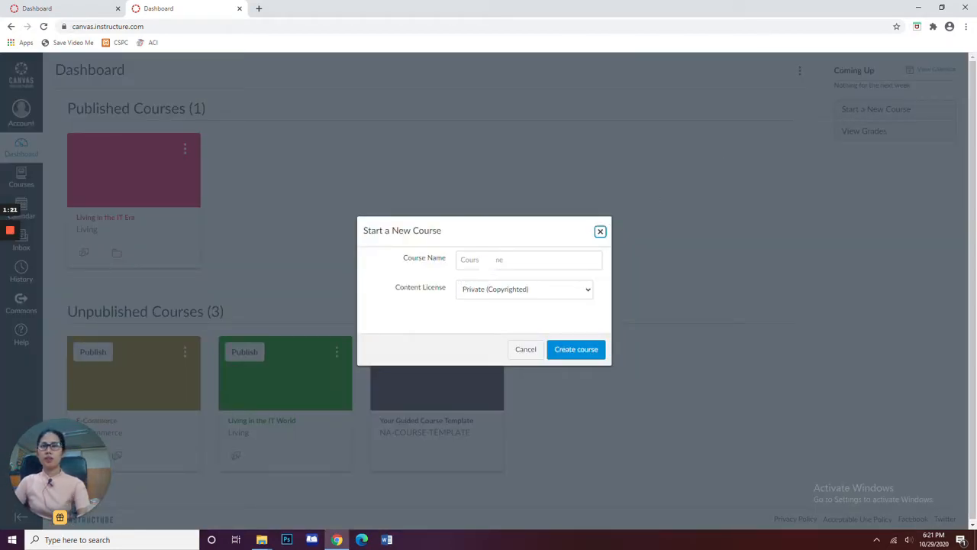
left_click(488, 260)
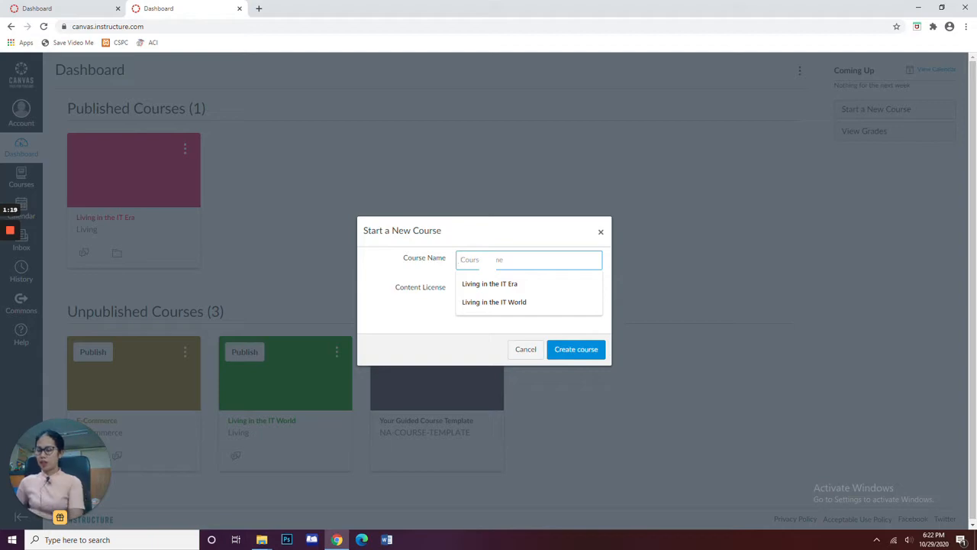
type("E-Bus")
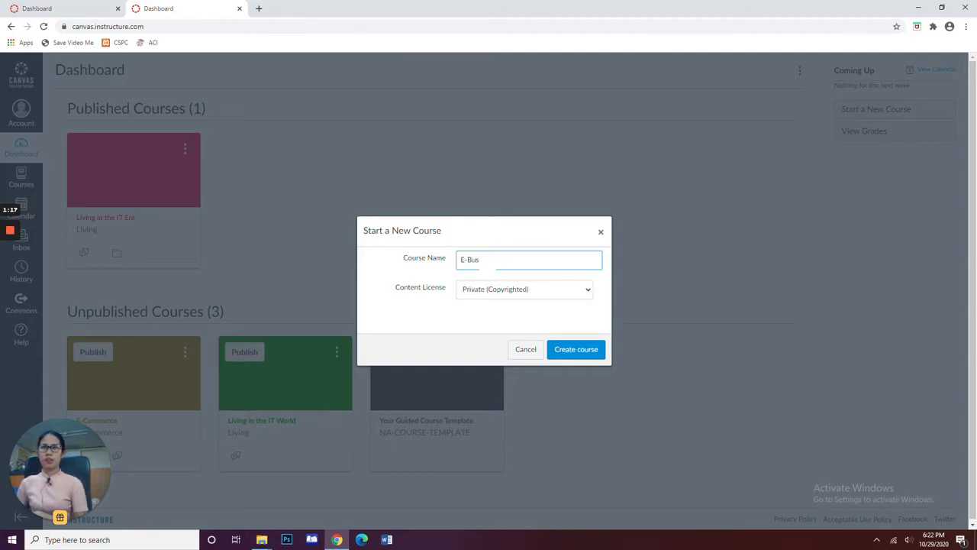
type("iness")
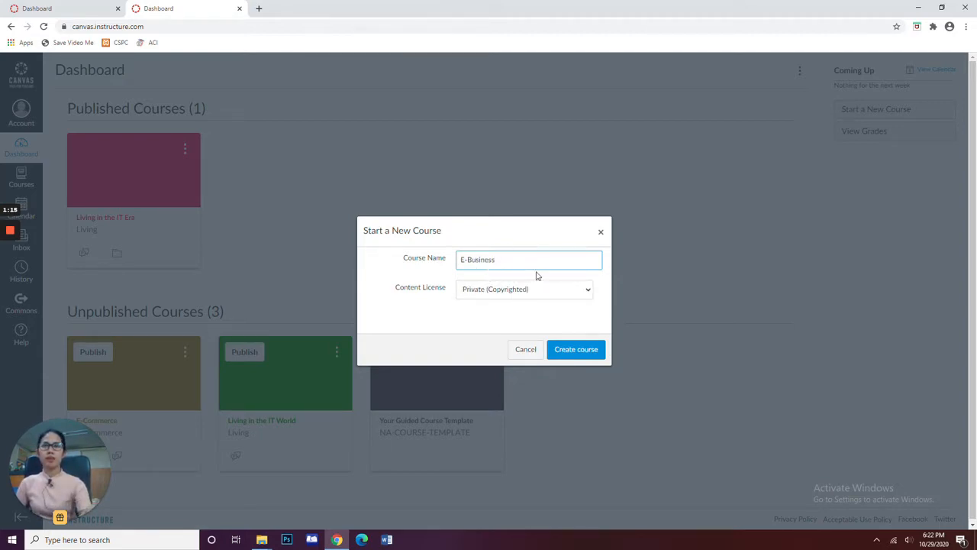
left_click(536, 274)
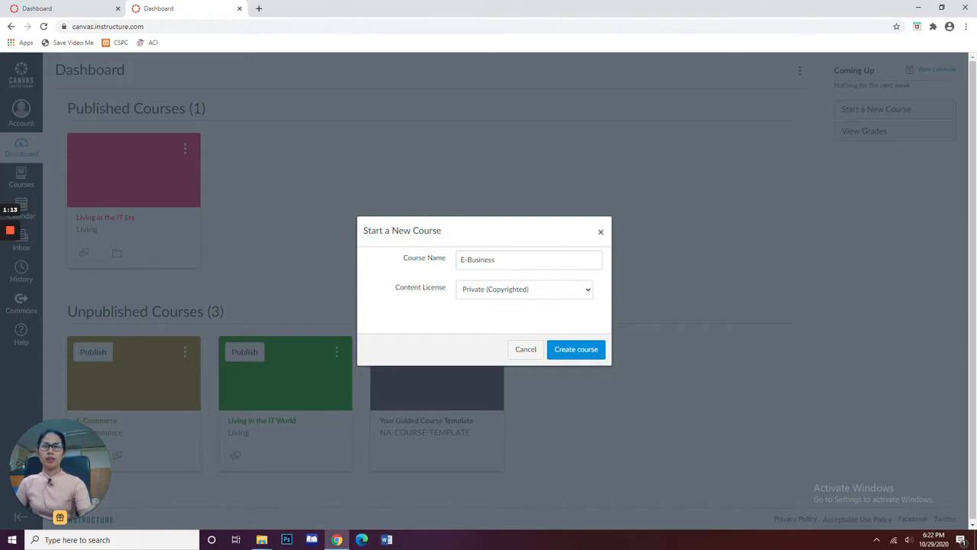
Extend the new course's name with filler text to bring up the short name field, and remove the filler again
left_click(505, 261)
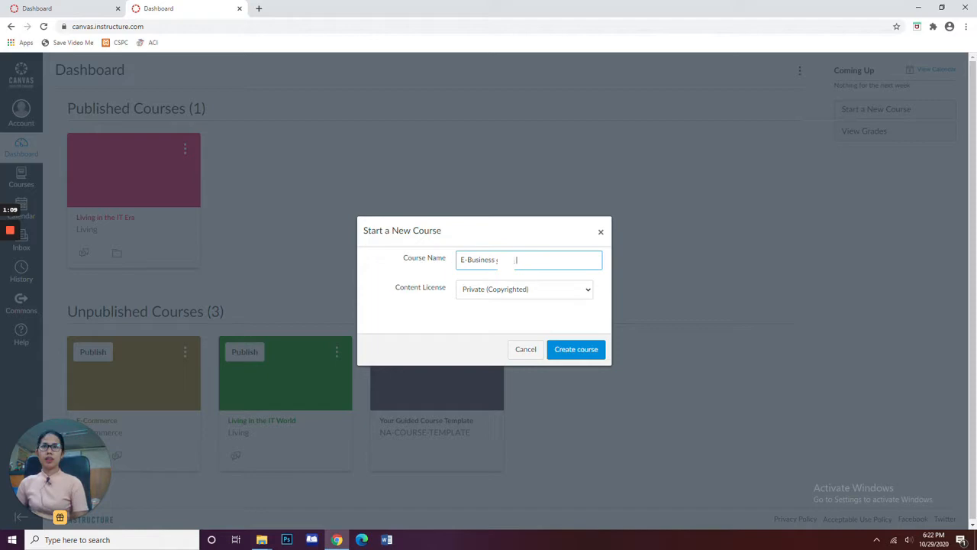
type("oodfd dfhghjg")
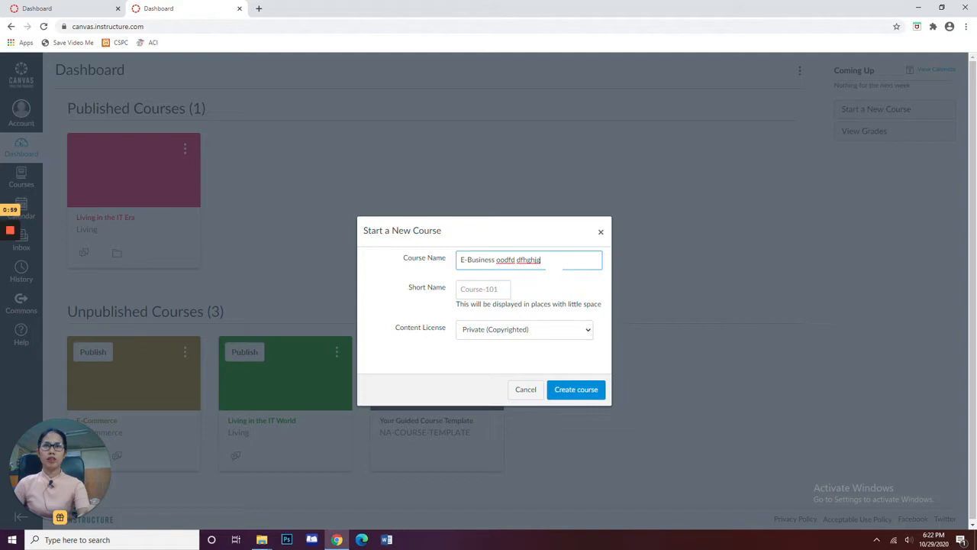
key("shift+Left")
key("shift+Left")
key("shift+Left")
key("shift+Left")
key("shift+Left")
key("shift+Left")
key("shift+Left")
key("shift+Left")
key("shift+Left")
key("shift+Left")
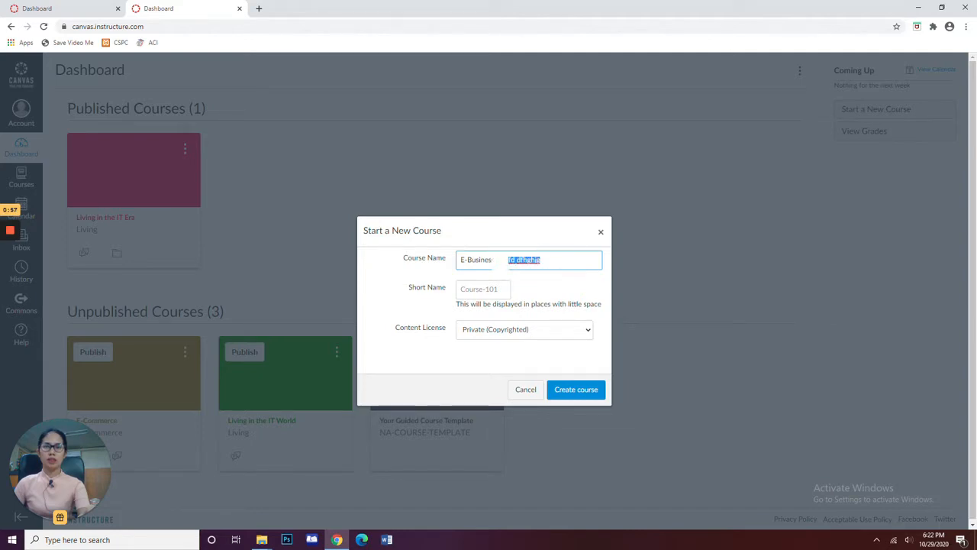
key("BackSpace")
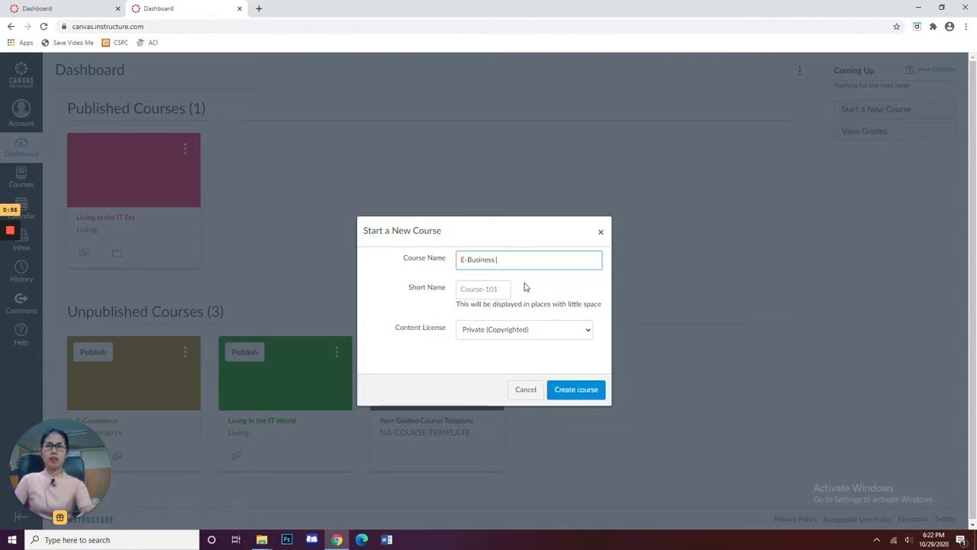
left_click(527, 288)
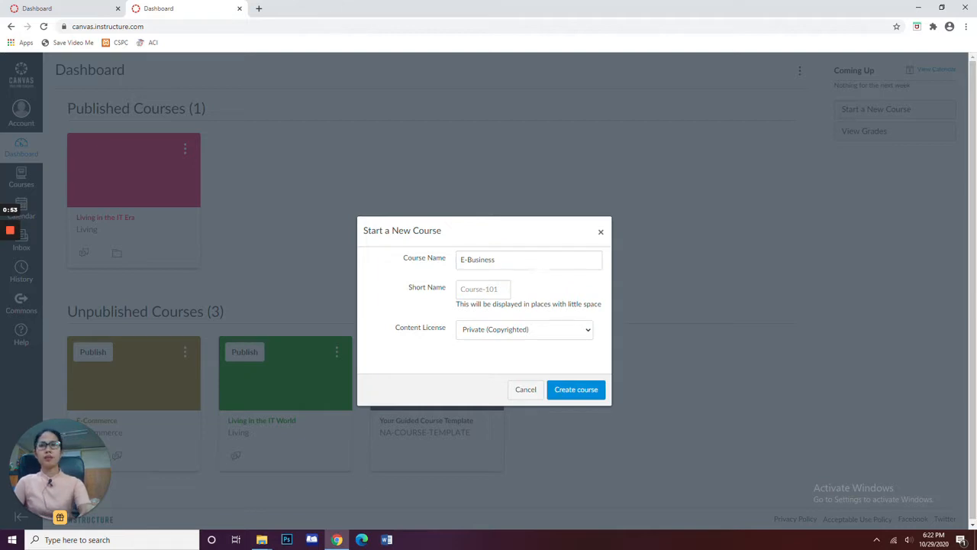
Set the content license to Public Domain and create the E-Business course
left_click(573, 335)
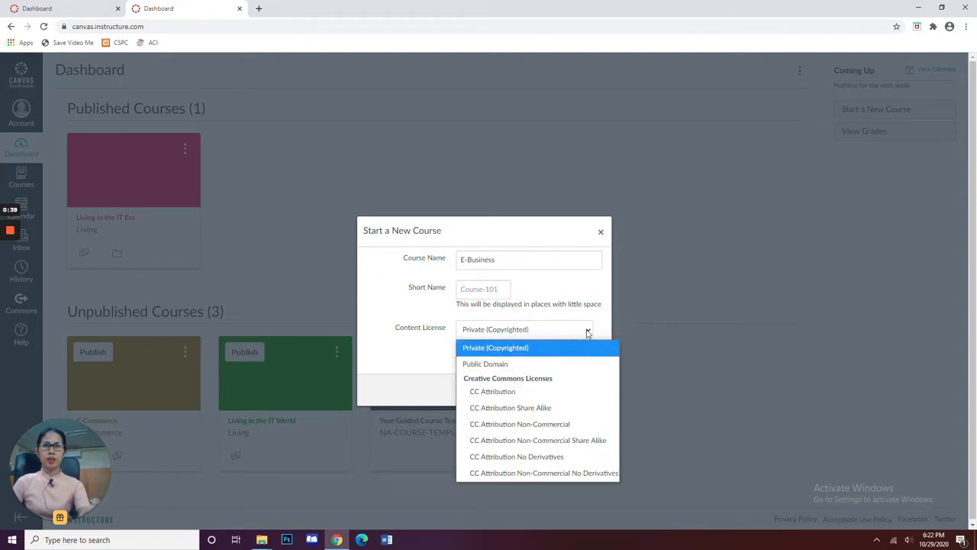
left_click(501, 370)
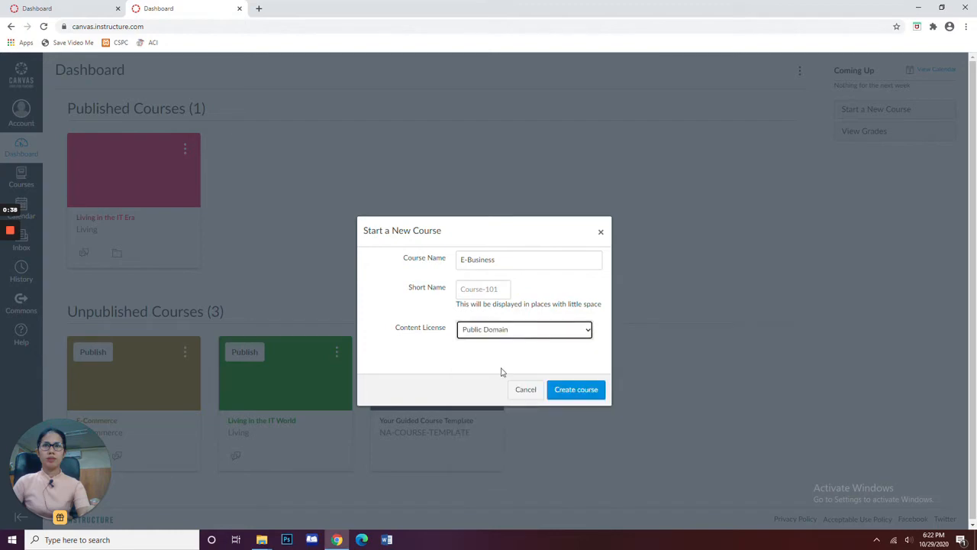
left_click(580, 393)
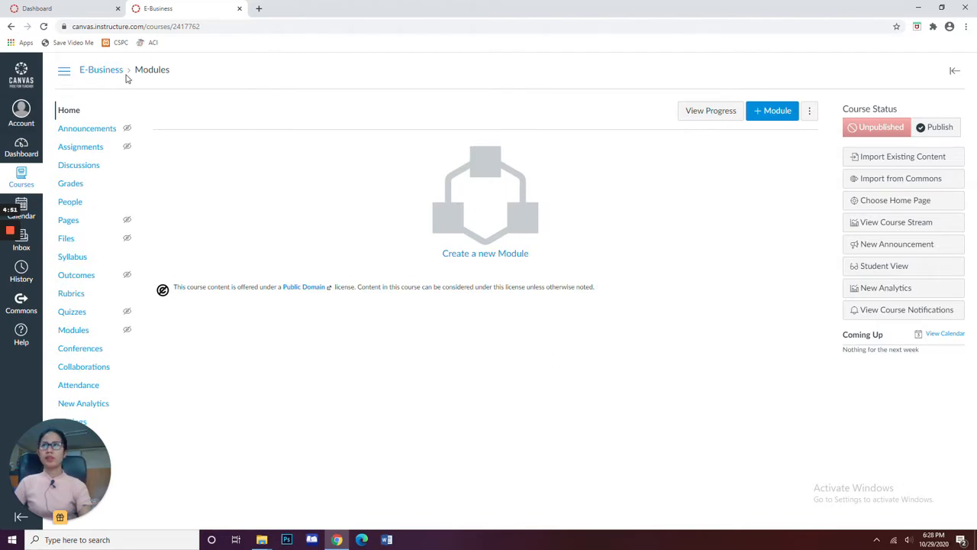
left_click_drag(124, 79, 78, 67)
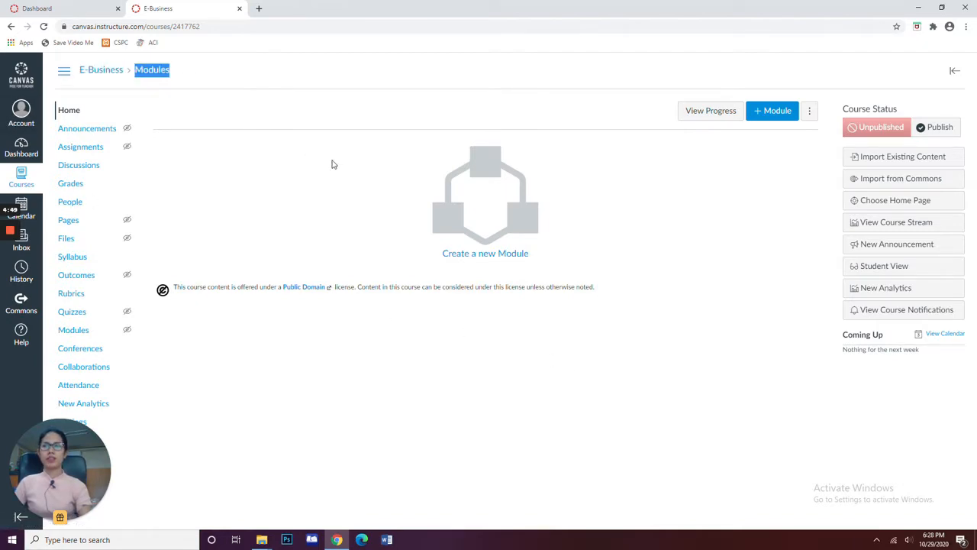
left_click(536, 339)
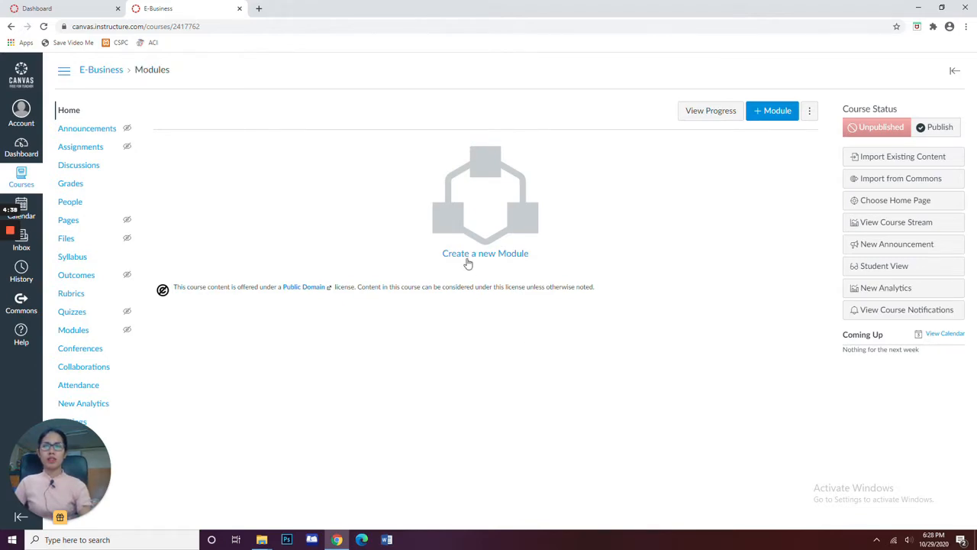
Start a new module in the E-Business course and name it Chapter 1_Unit I
left_click(509, 261)
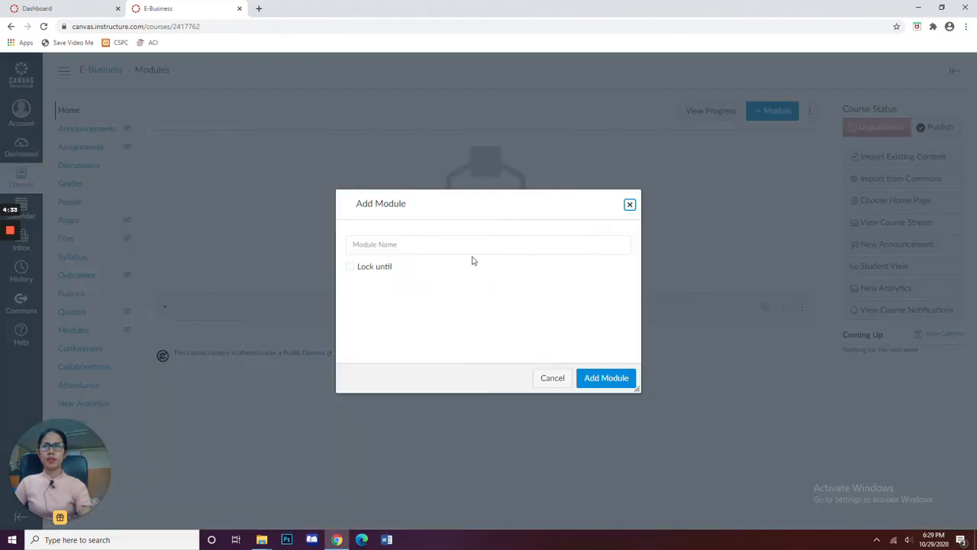
left_click(415, 248)
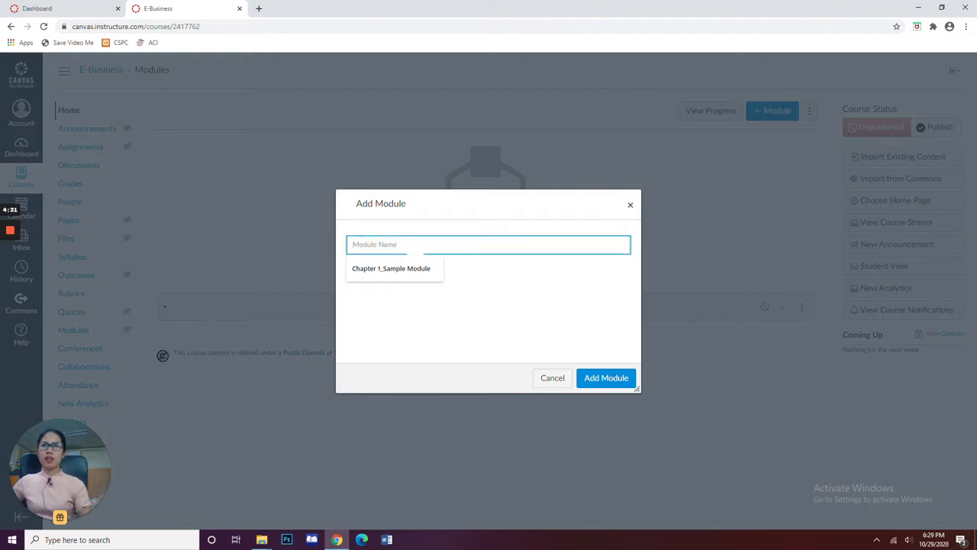
type("CHap")
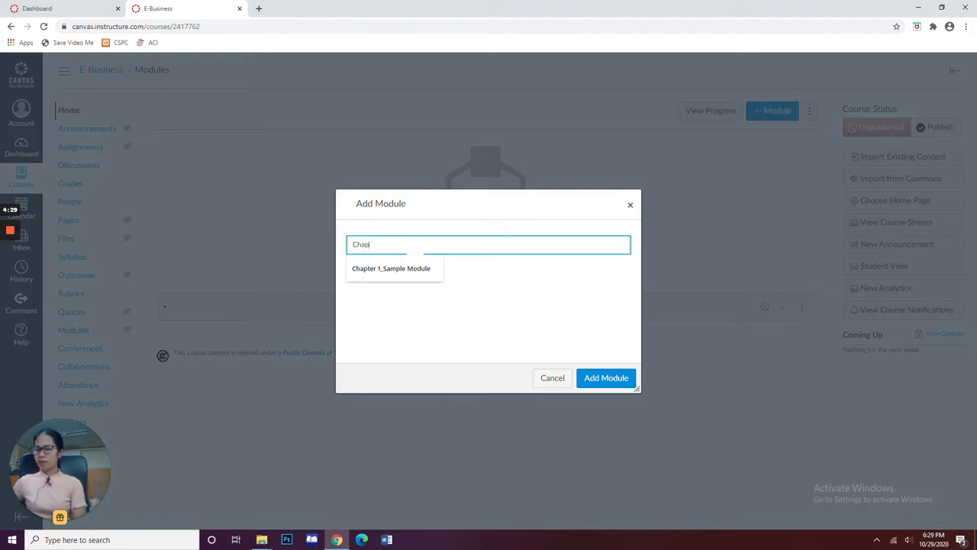
type("ter 1")
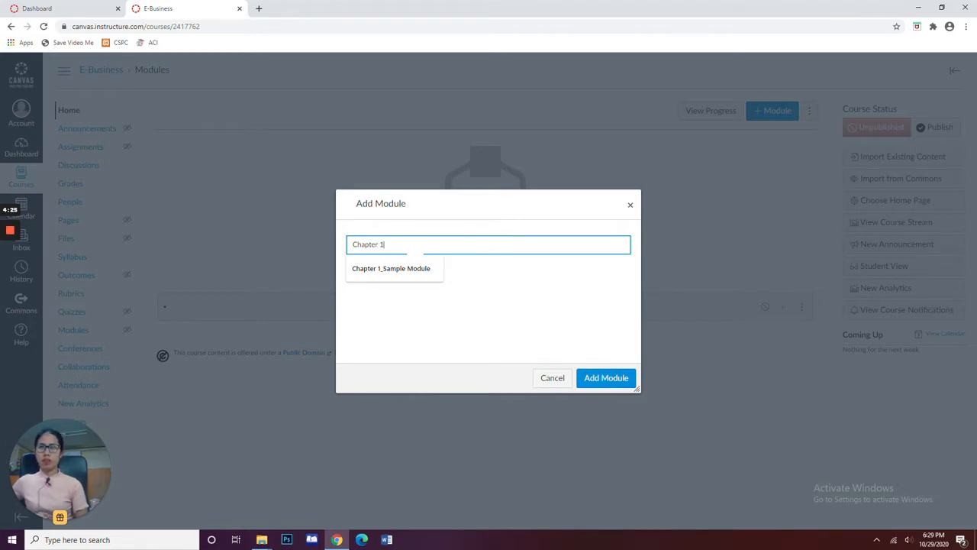
type("_Unit I")
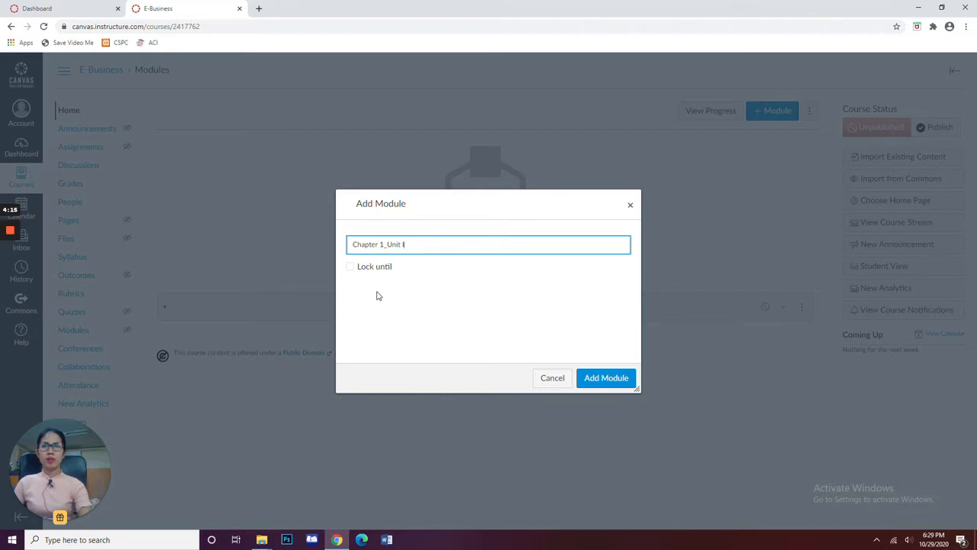
Lock the new module until Oct 30, 2020, without setting a time
left_click(357, 267)
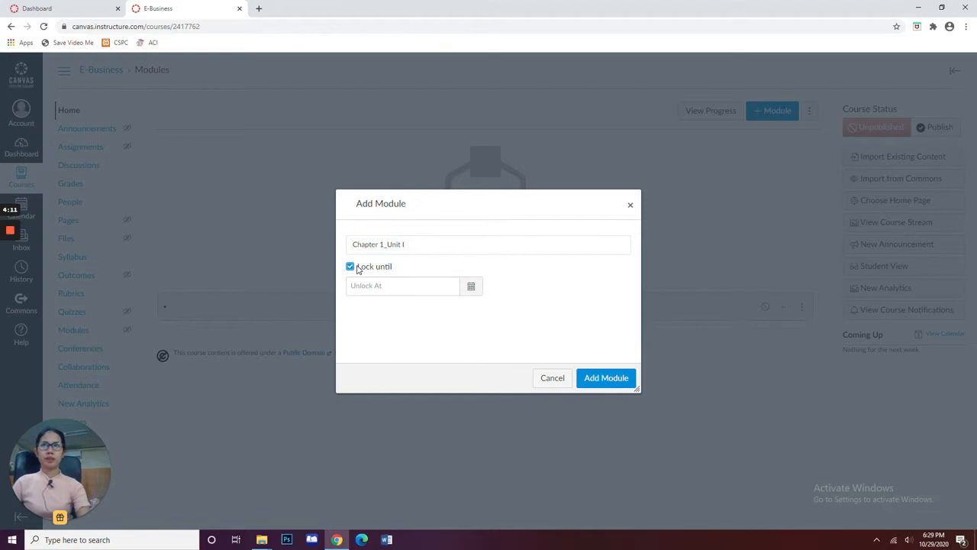
left_click(472, 289)
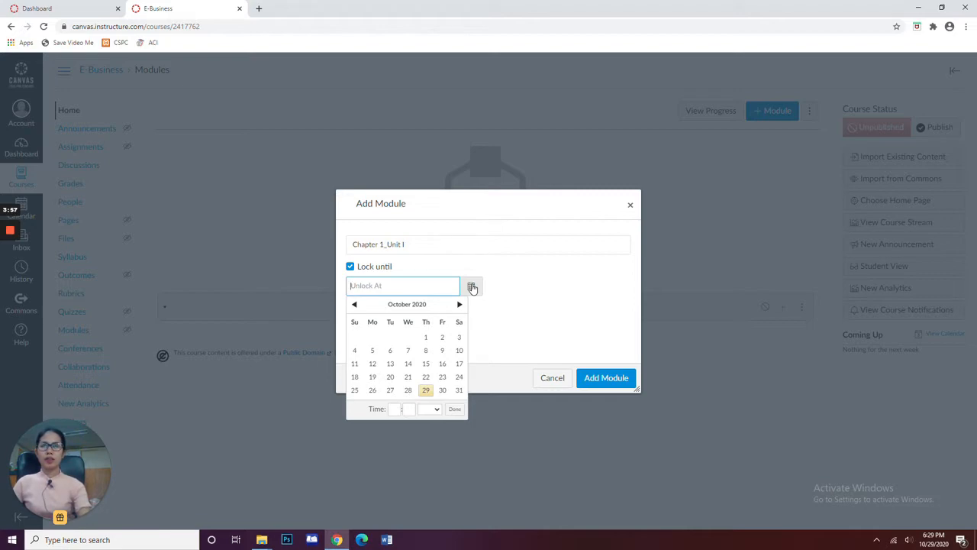
left_click(472, 288)
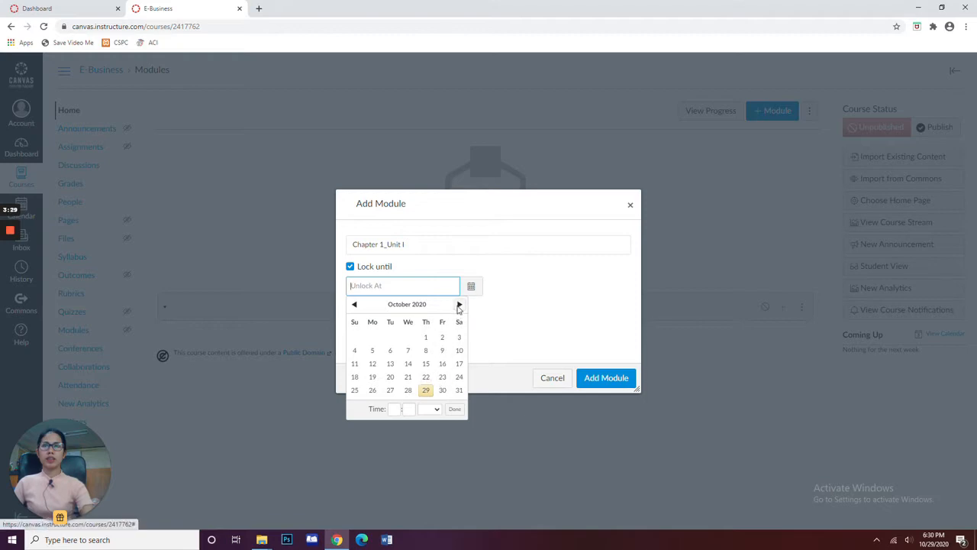
left_click(443, 390)
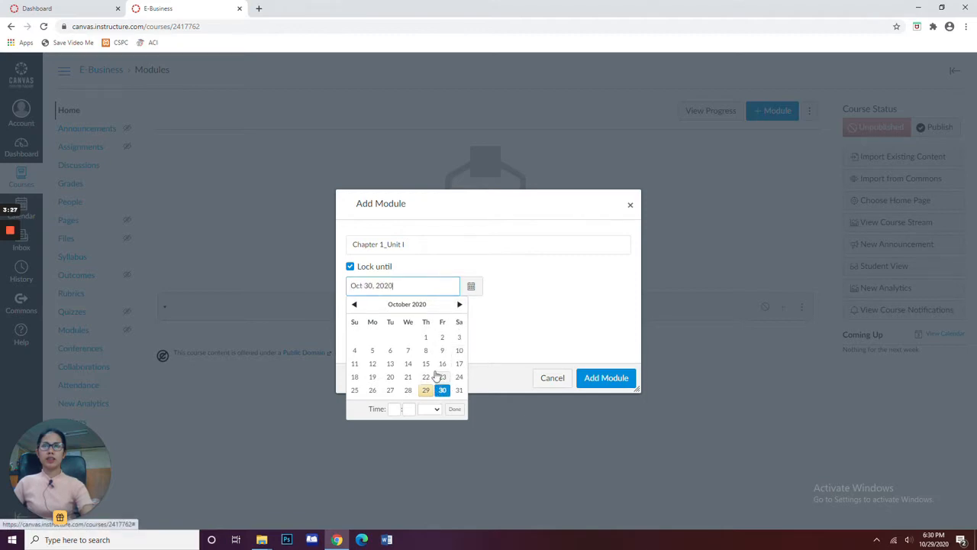
left_click(457, 410)
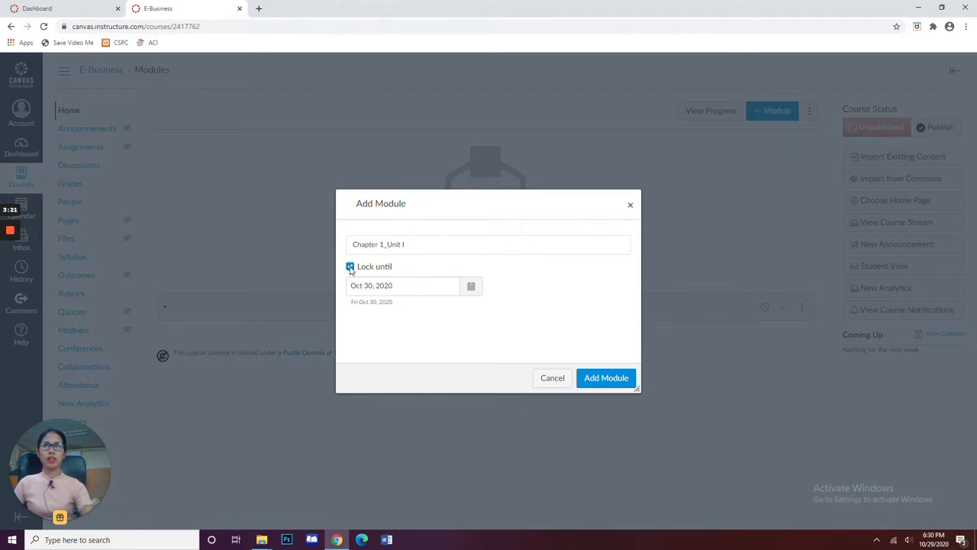
Remove the lock date from the Chapter 1_Unit I module and add the module to the course
left_click(349, 267)
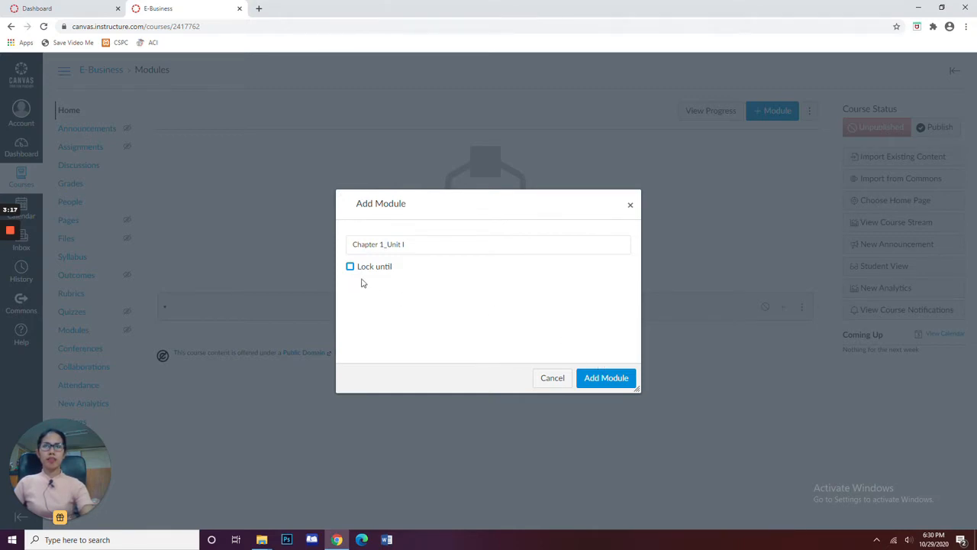
left_click(599, 382)
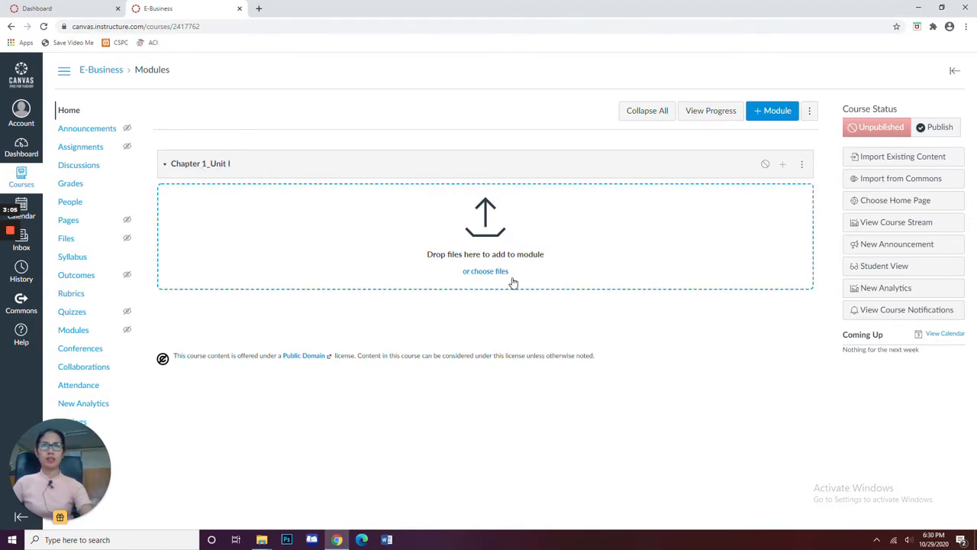
Upload the image file 1.PNG from the Documents folder into the Chapter 1_Unit I module and close the file chooser
mouse_move(14, 239)
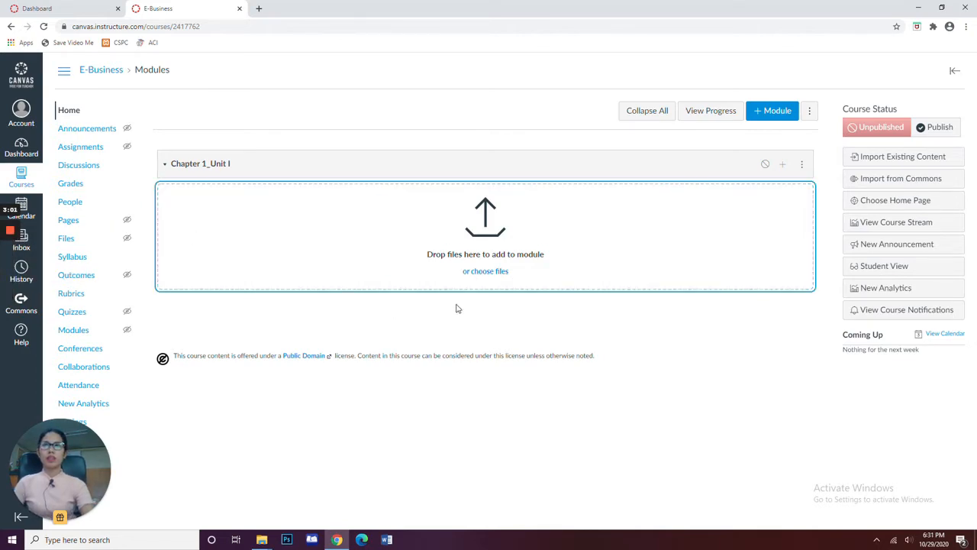
left_click(493, 272)
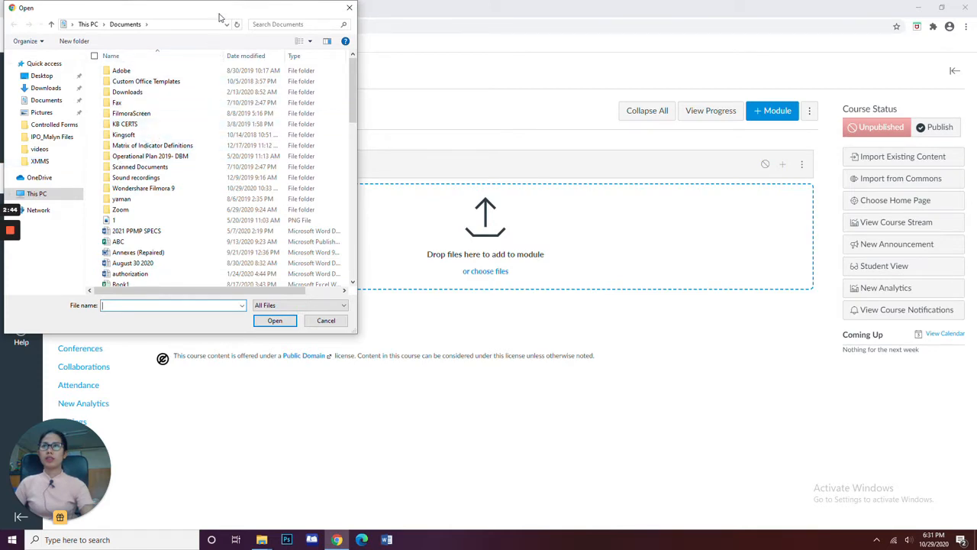
left_click_drag(219, 16, 234, 52)
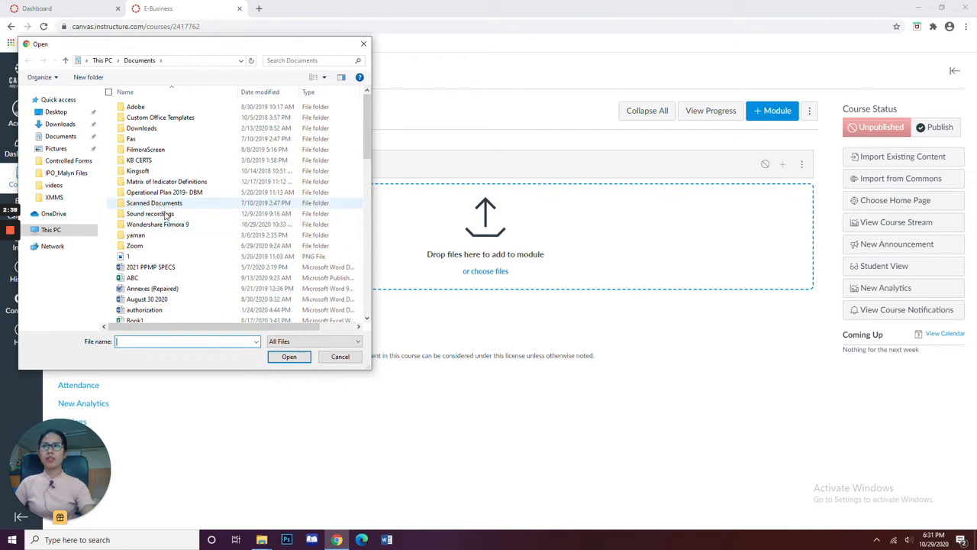
left_click_drag(157, 257, 507, 261)
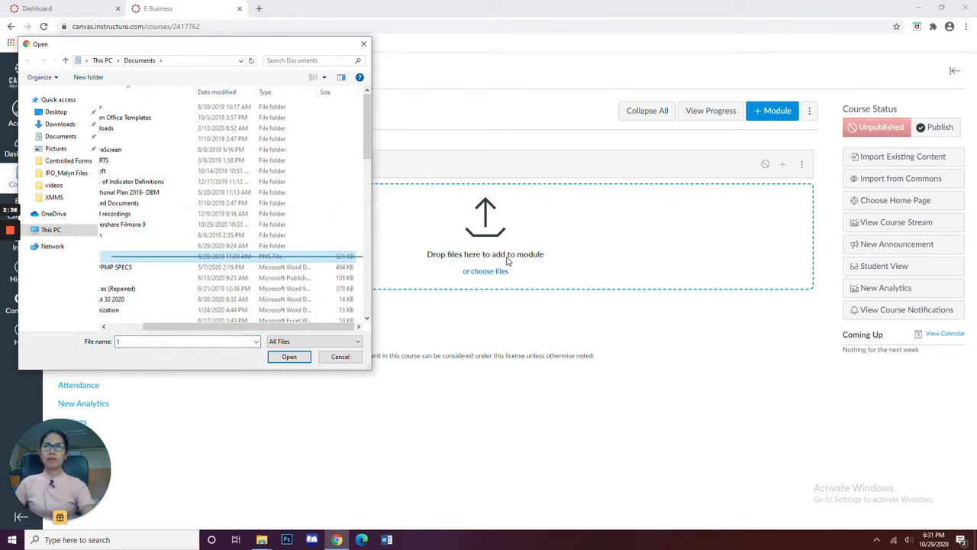
left_click_drag(157, 257, 504, 260)
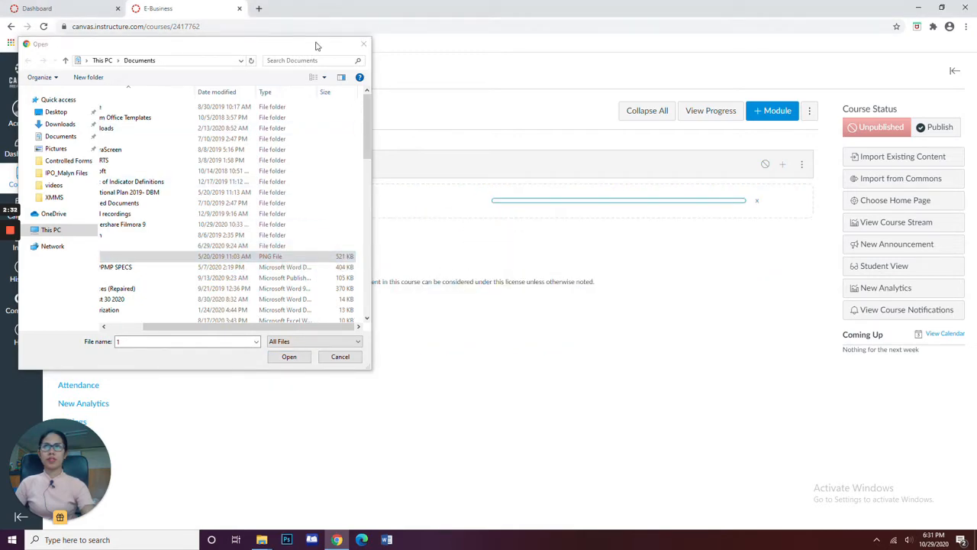
mouse_move(317, 45)
left_mouse_down()
mouse_move(278, 77)
mouse_move(294, 101)
mouse_move(306, 99)
mouse_move(305, 50)
left_mouse_up()
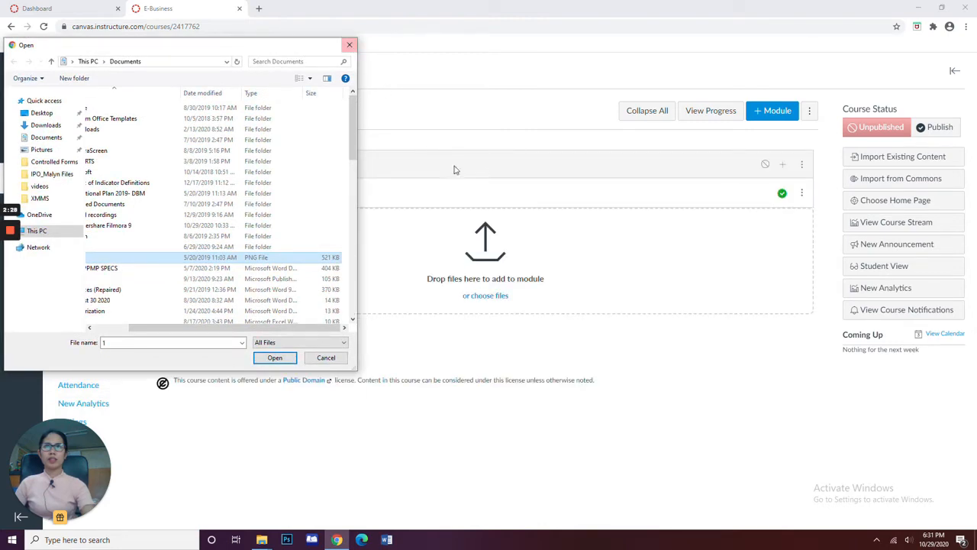
left_click(349, 44)
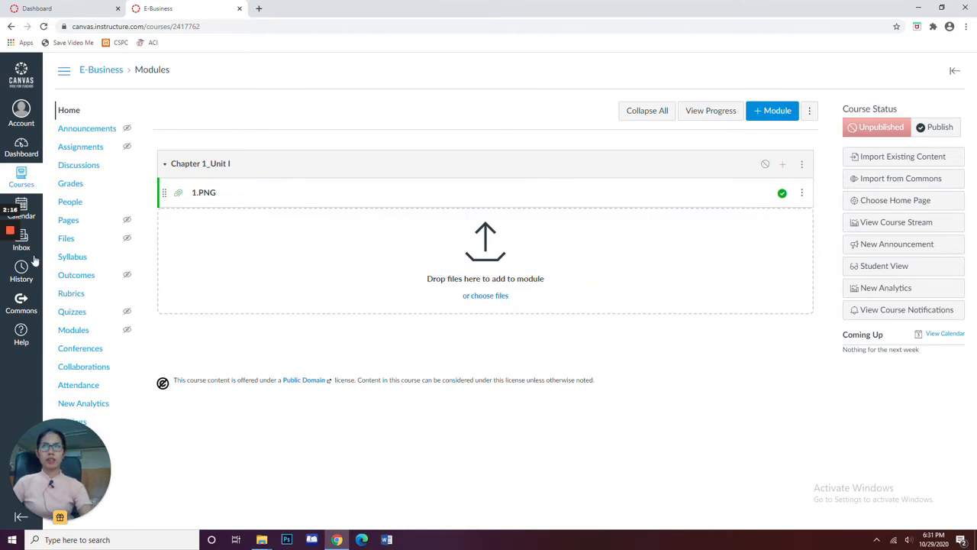
Start a new announcement in the E-Business course and enter Title as its topic title
mouse_move(16, 257)
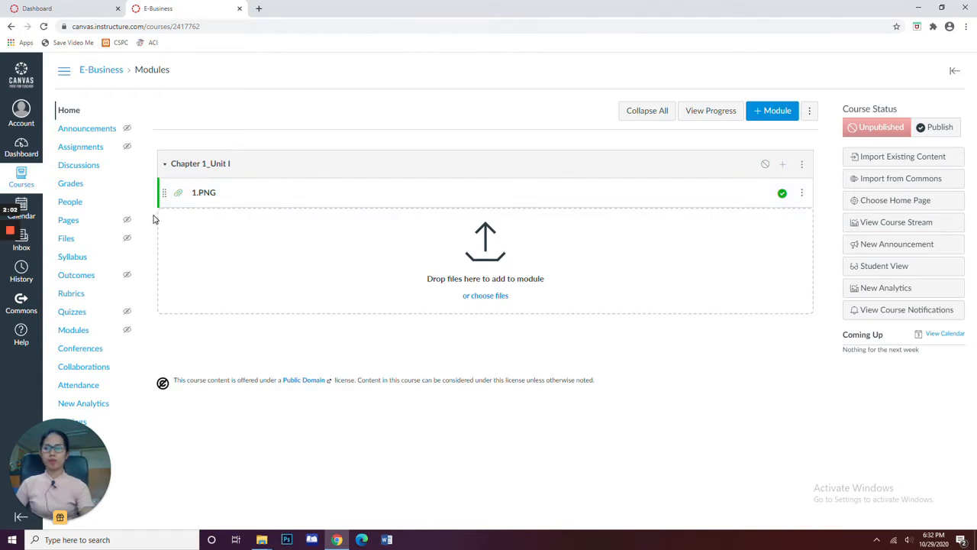
left_click(86, 130)
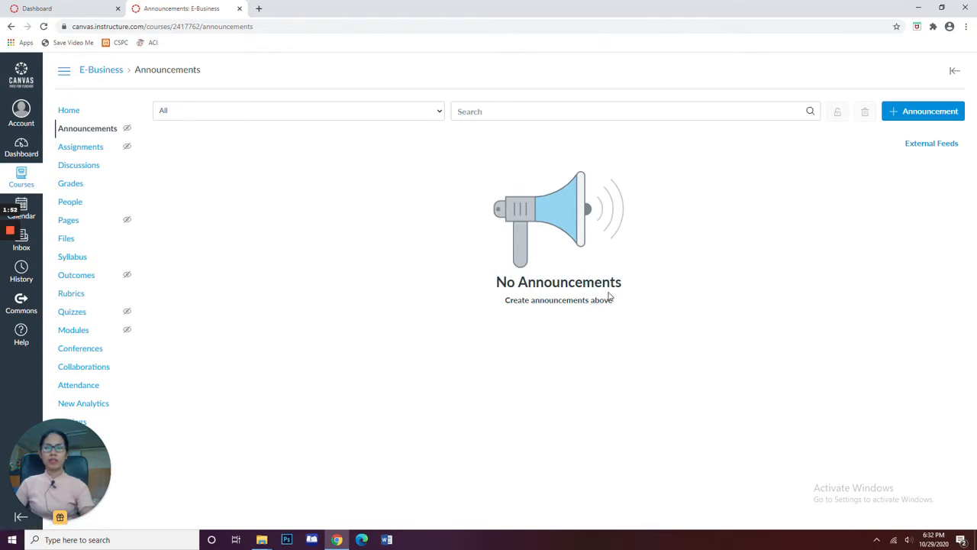
left_click(930, 113)
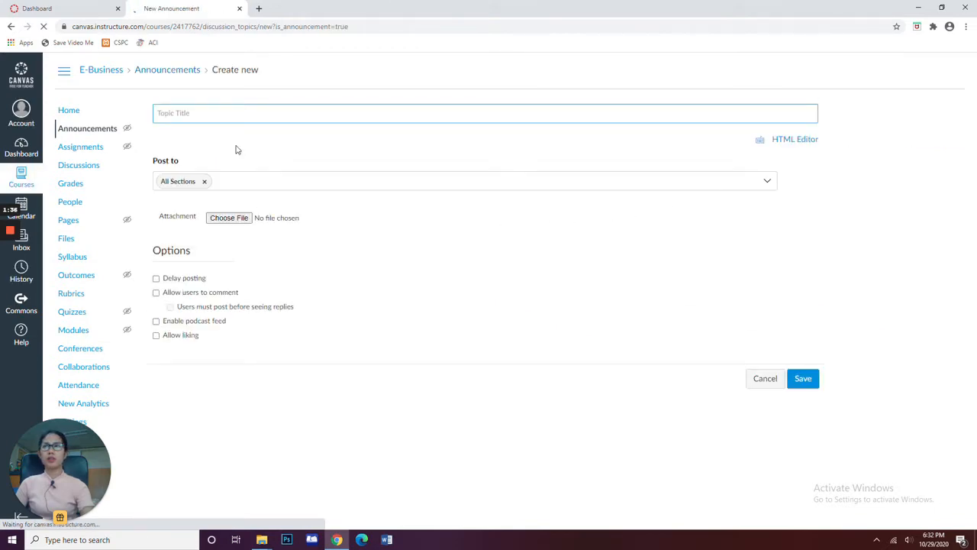
left_click(177, 113)
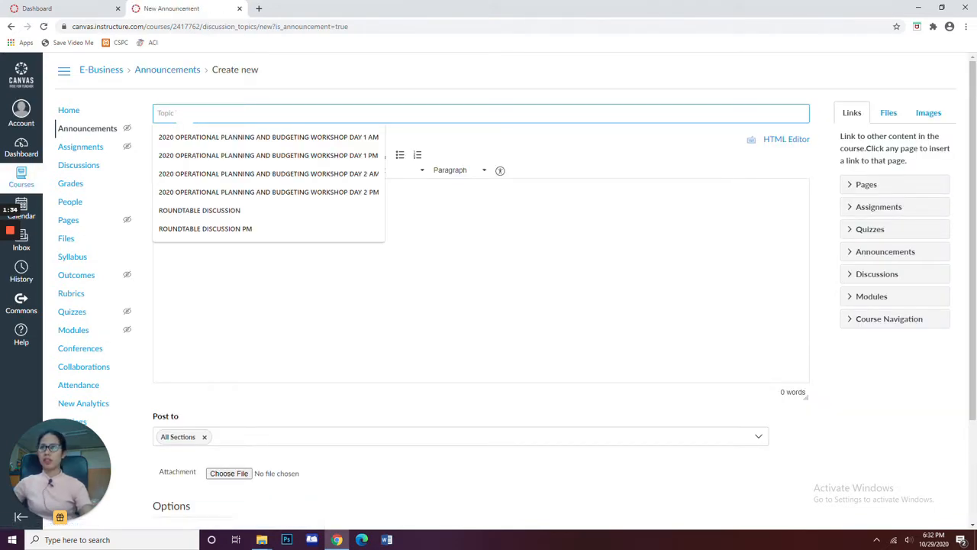
type("Title")
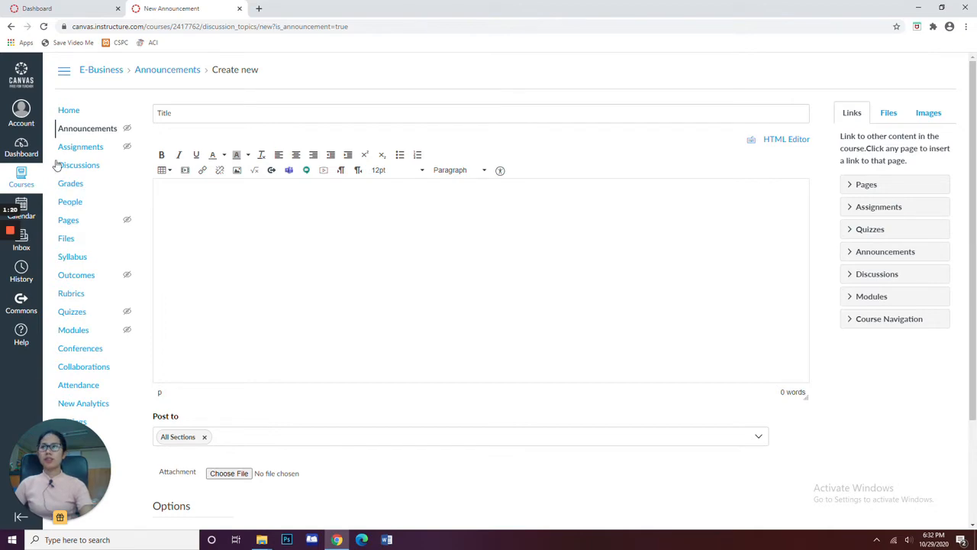
Discard the unsaved announcement and start a new assignment in the E-Business course
left_click(79, 150)
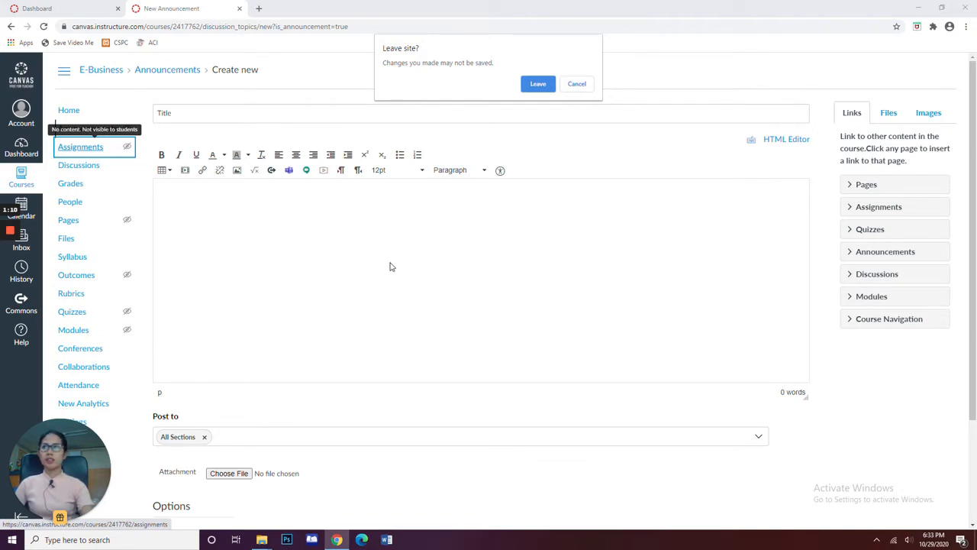
left_click(537, 85)
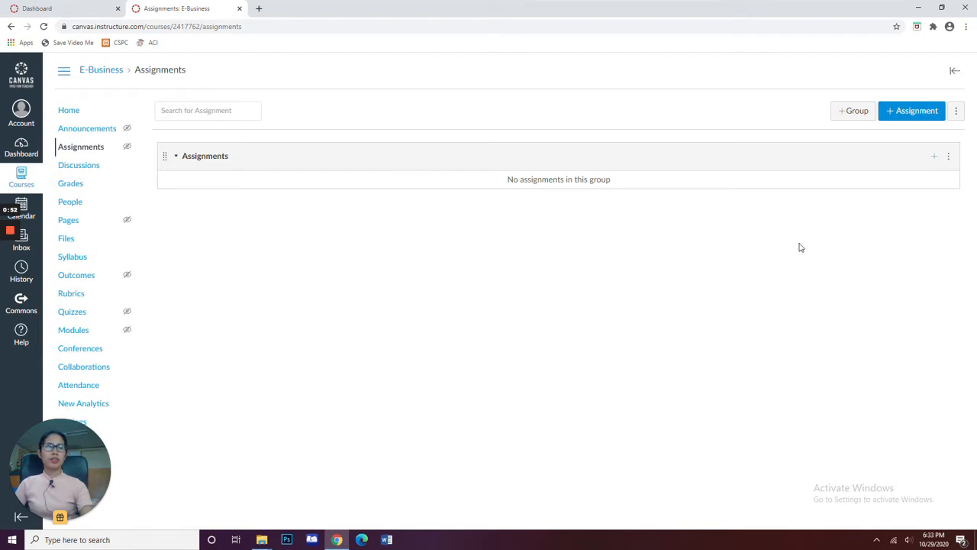
left_click(908, 113)
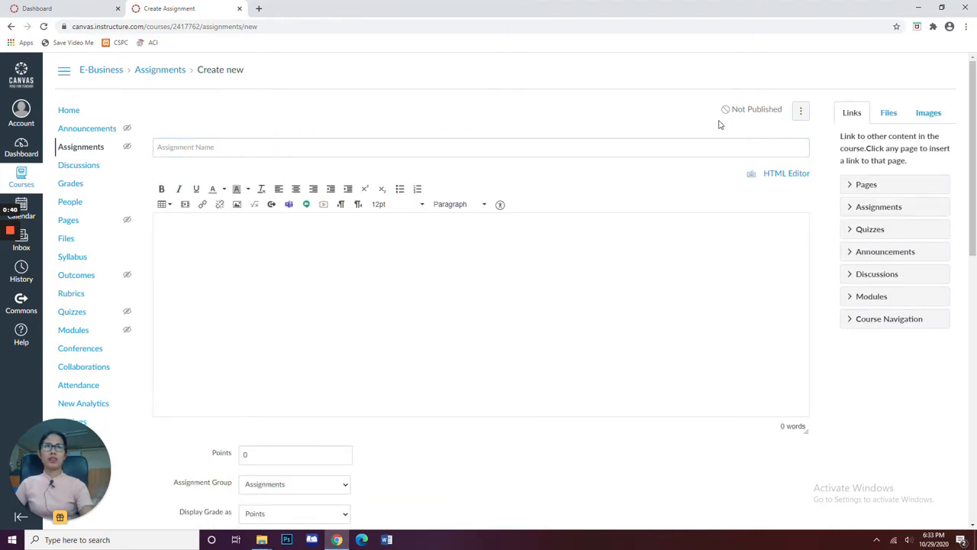
Look through the course links and course files that can be inserted into the assignment's description
left_click(891, 116)
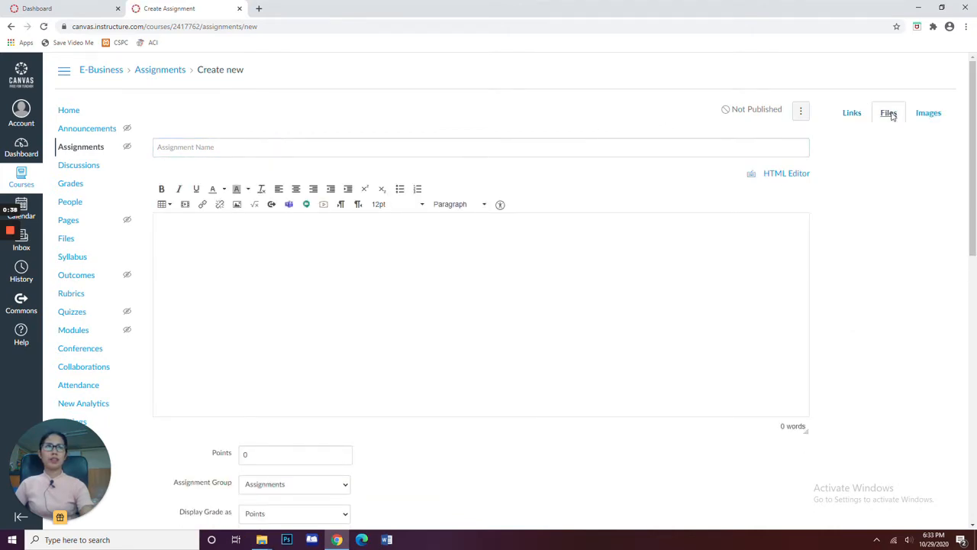
left_click(853, 115)
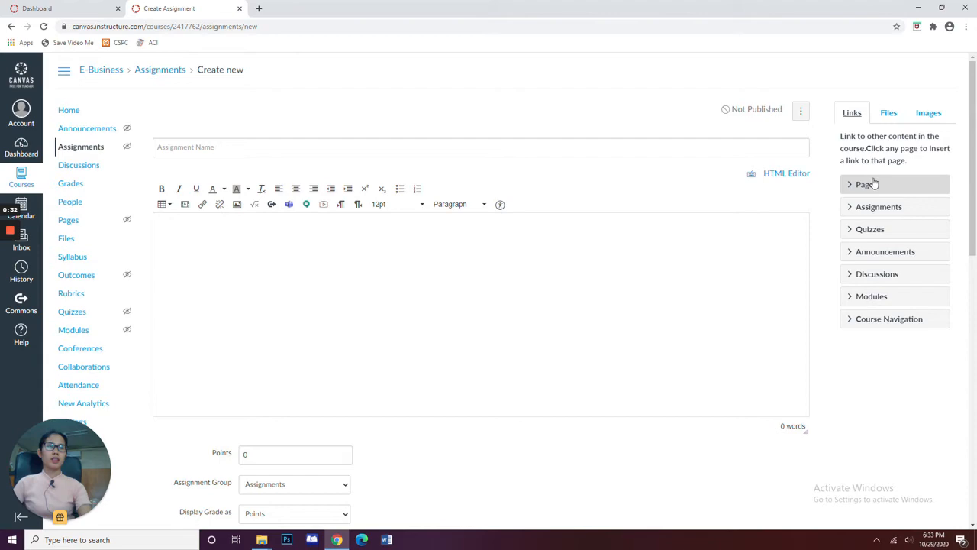
left_click(888, 115)
left_click(158, 230)
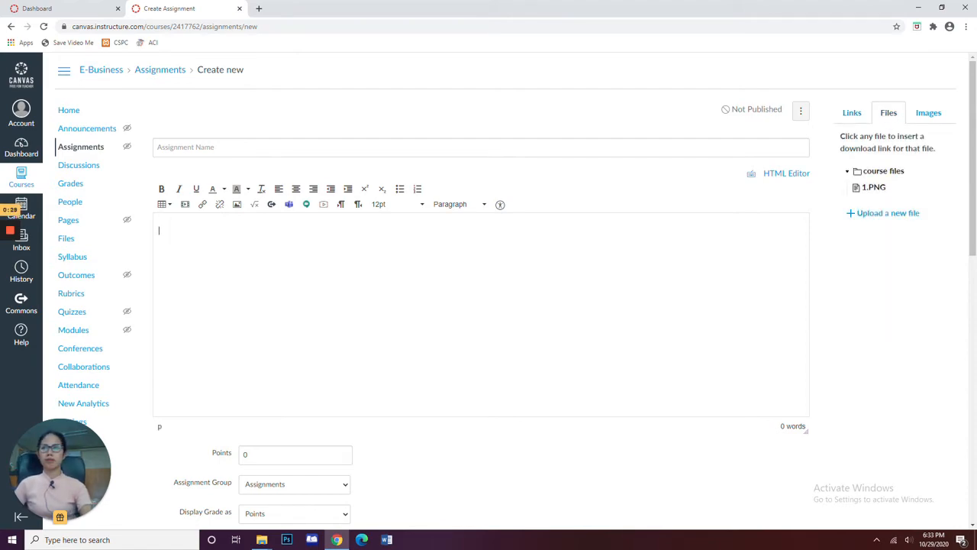
Examine the new assignment's points, assignment group, submission, peer review and availability date settings
scroll(501, 323, "down", 2)
scroll(403, 356, "down", 2)
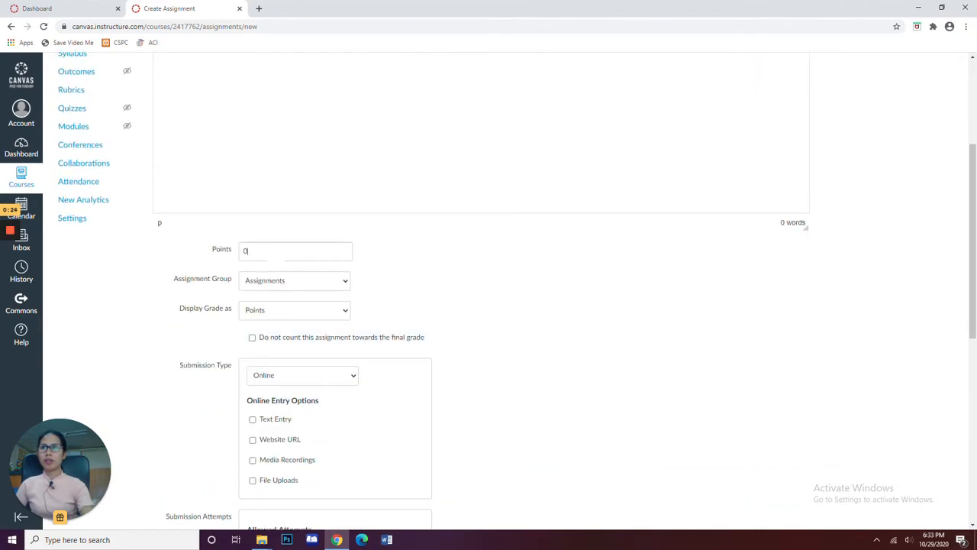
left_click(276, 251)
left_click(343, 284)
left_click(344, 284)
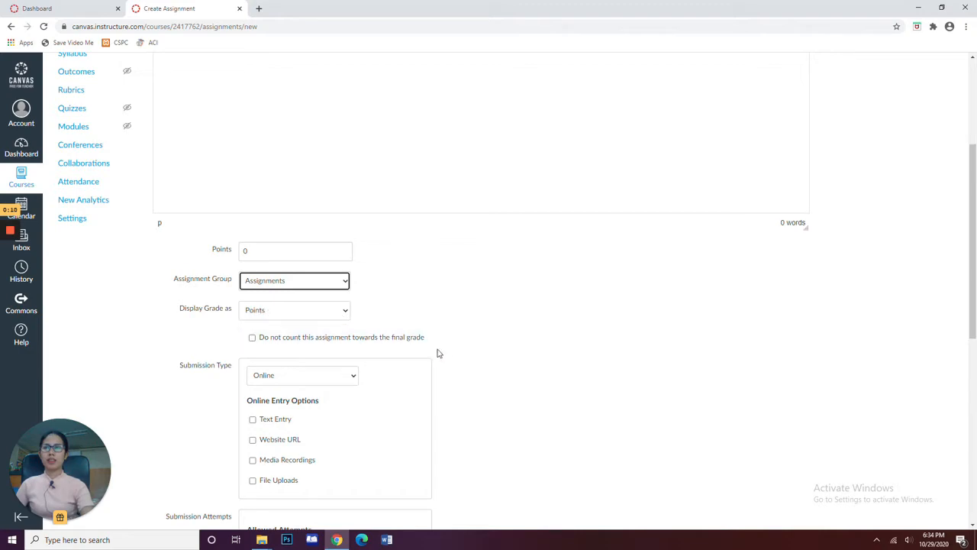
scroll(362, 393, "down", 5)
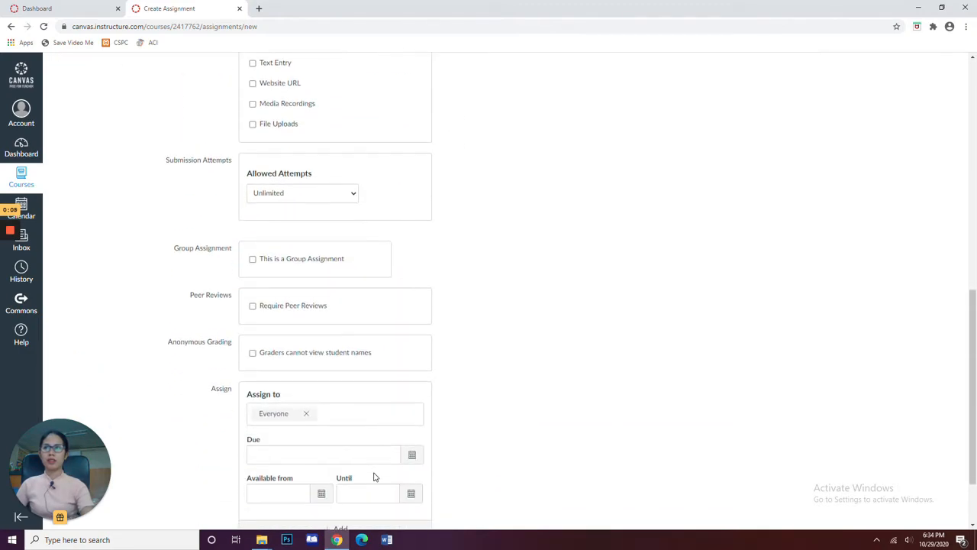
scroll(372, 473, "down", 1)
scroll(381, 430, "up", 3)
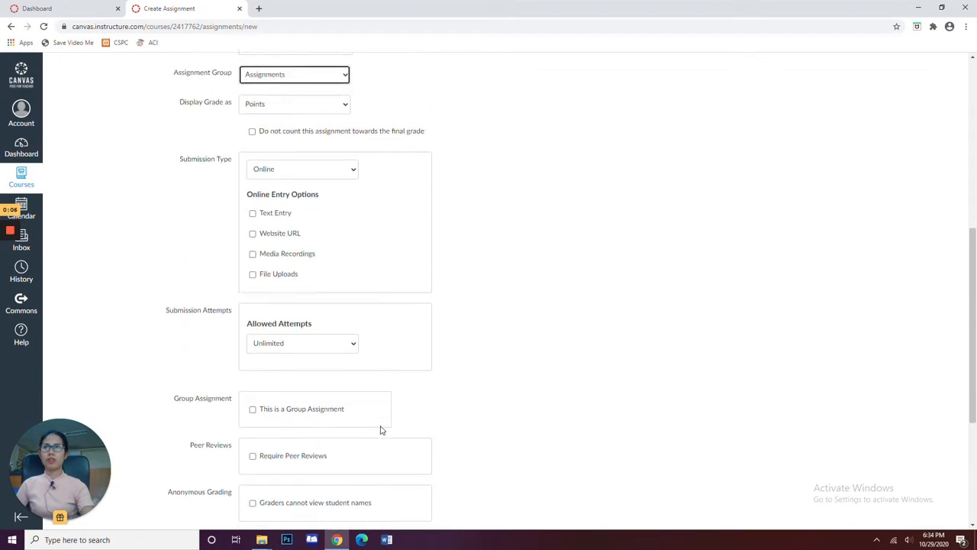
scroll(381, 430, "up", 2)
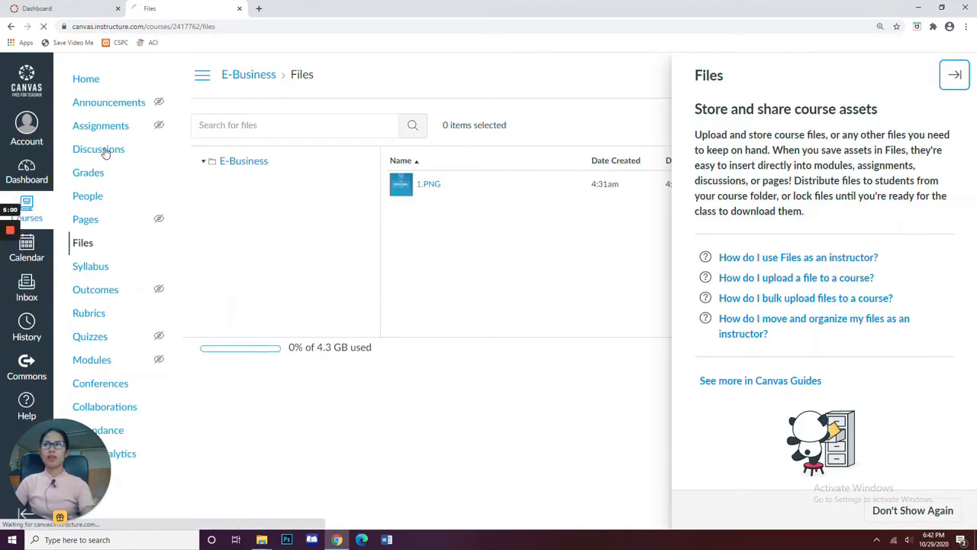
Open the course's discussions and examine the pinned, regular and closed-for-comments sections
left_click(103, 148)
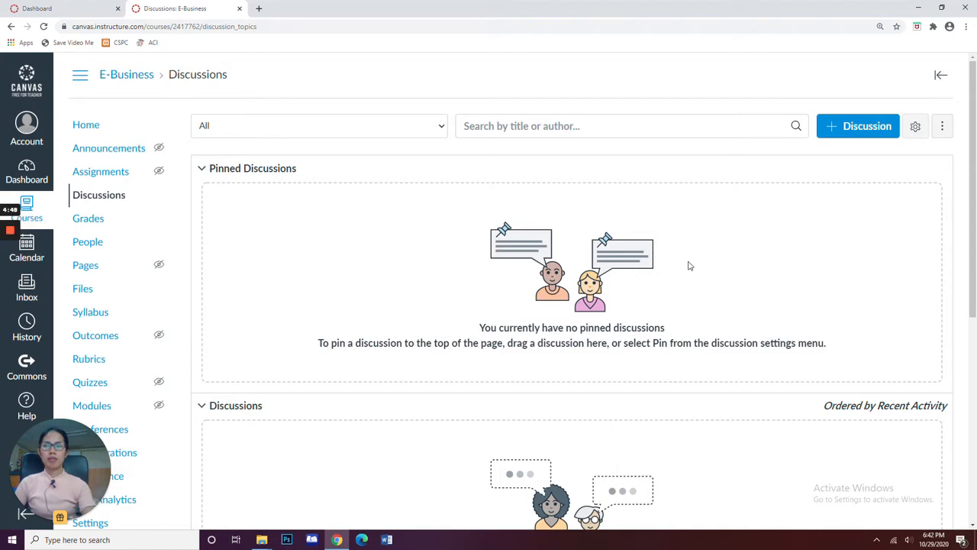
scroll(687, 268, "down", 1)
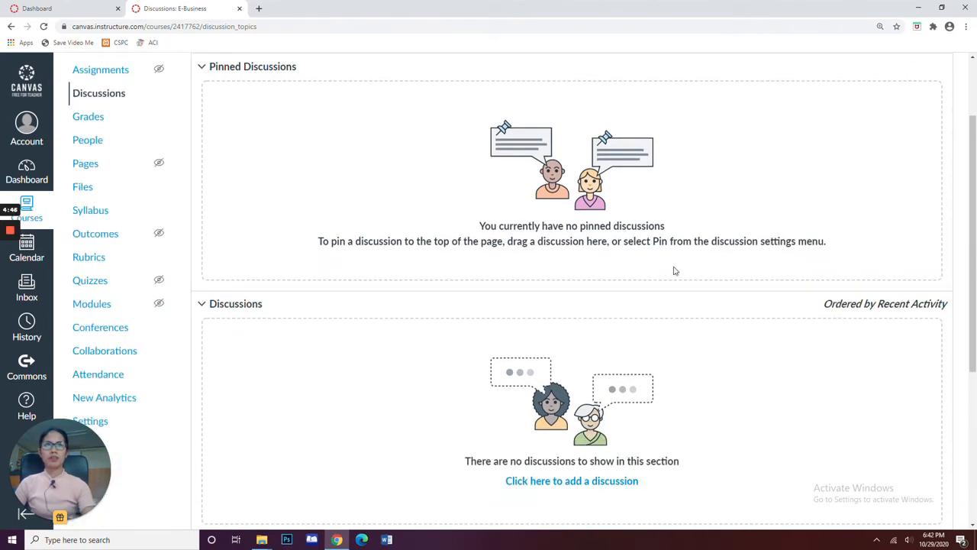
scroll(653, 320, "down", 1)
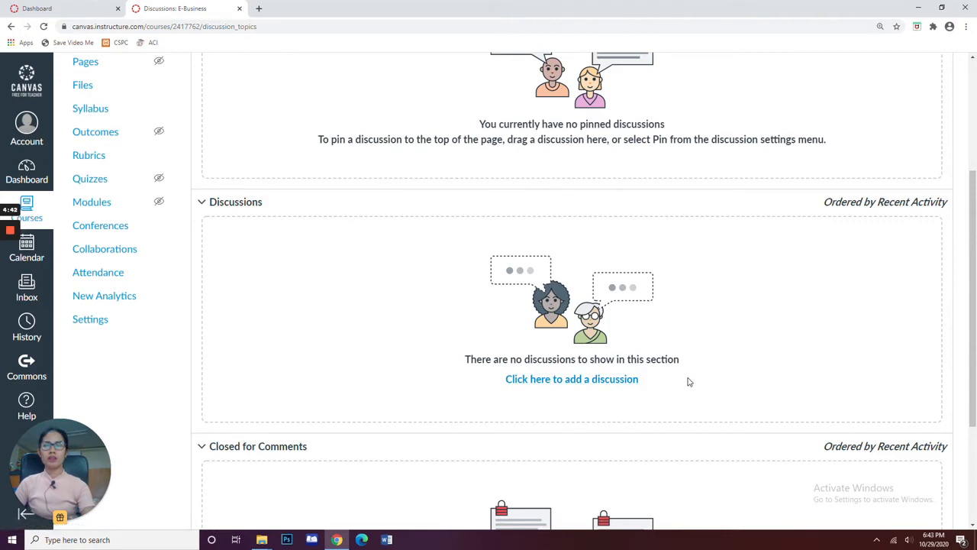
scroll(685, 383, "down", 1)
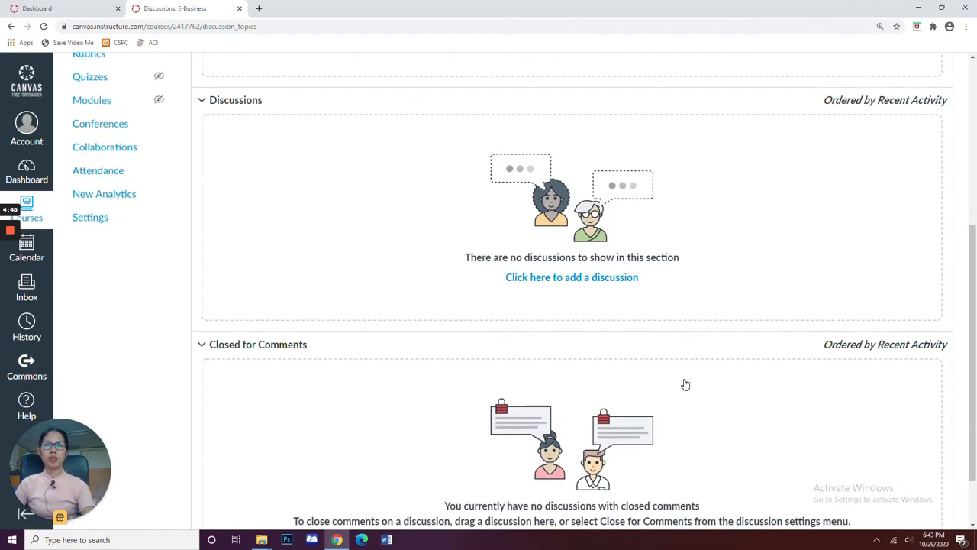
scroll(682, 383, "down", 1)
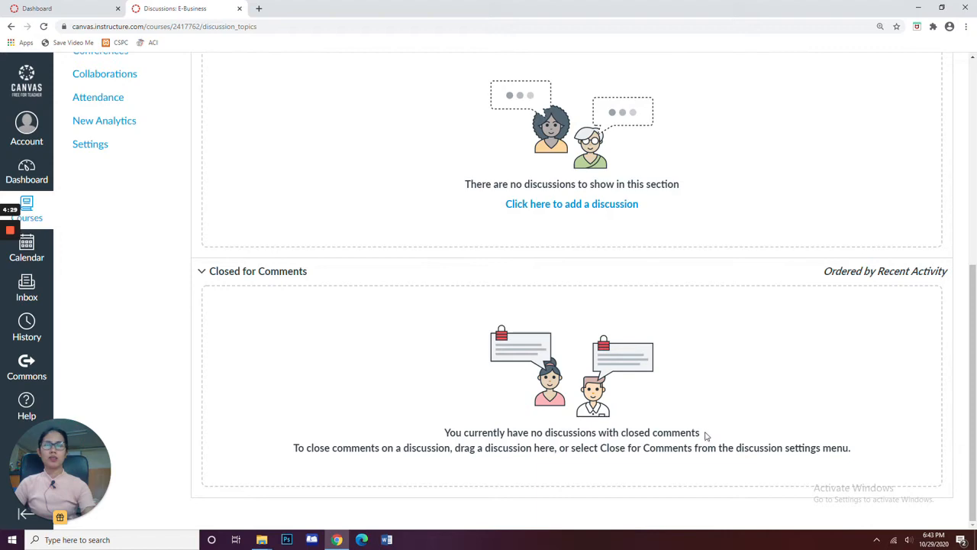
scroll(695, 434, "up", 2)
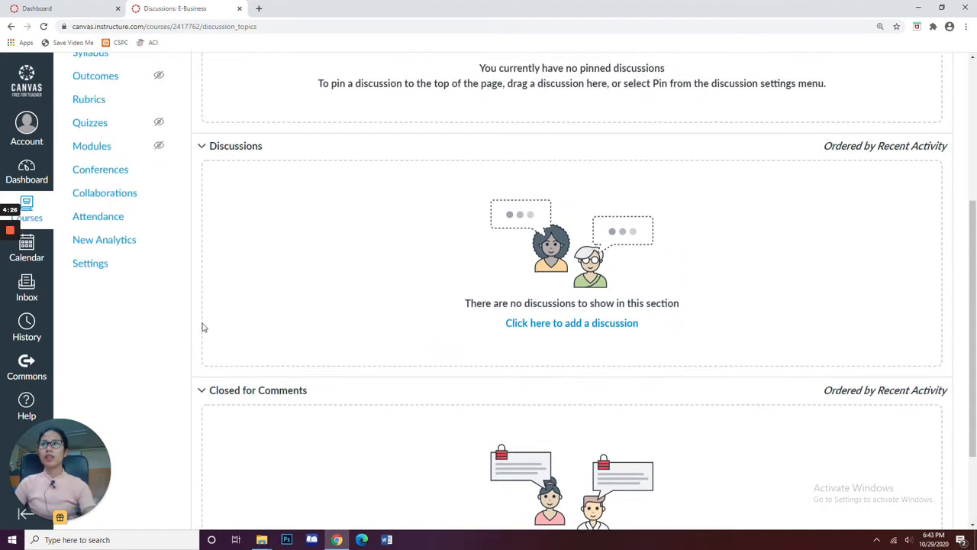
scroll(206, 324, "up", 4)
Open the course's gradebook and look at the available section choices and assignment sorting options
left_click(94, 219)
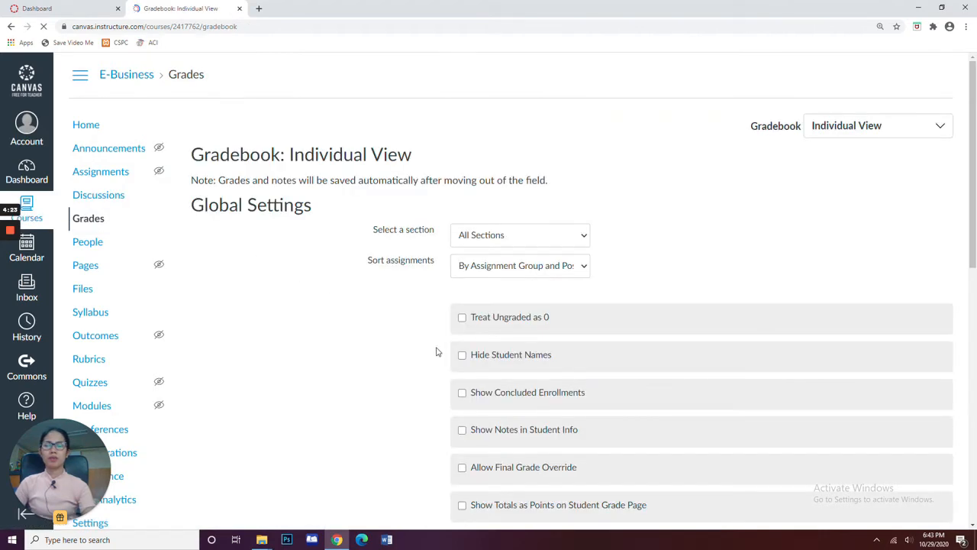
left_click(585, 239)
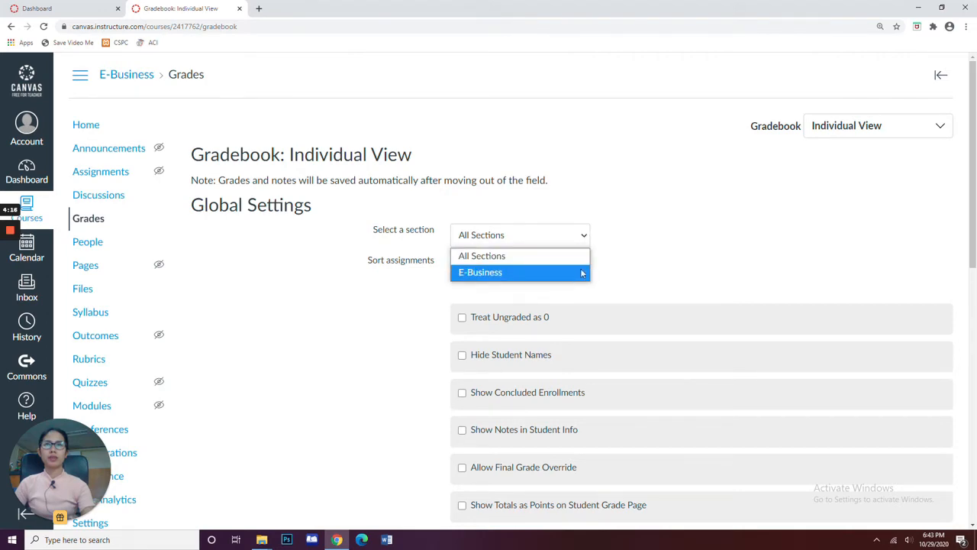
left_click(607, 263)
left_click(583, 269)
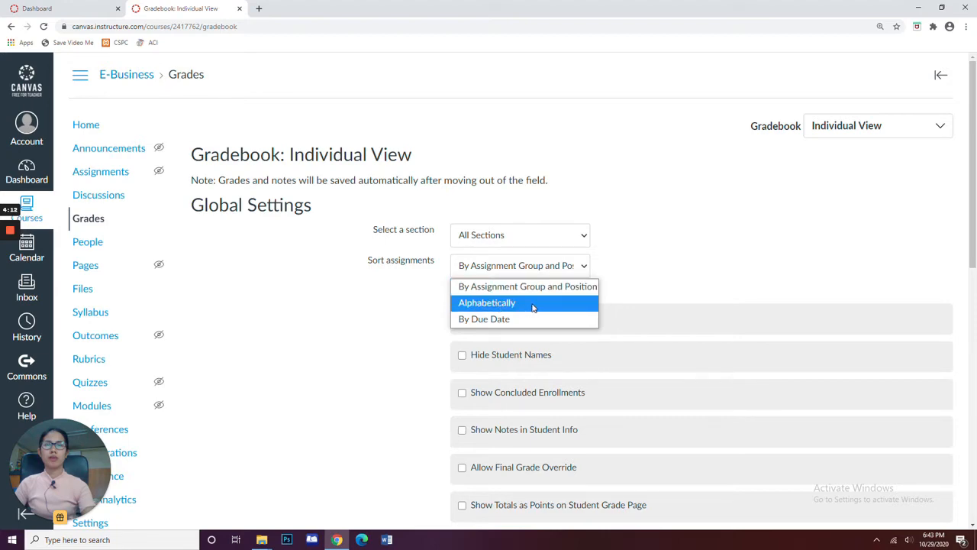
left_click(668, 257)
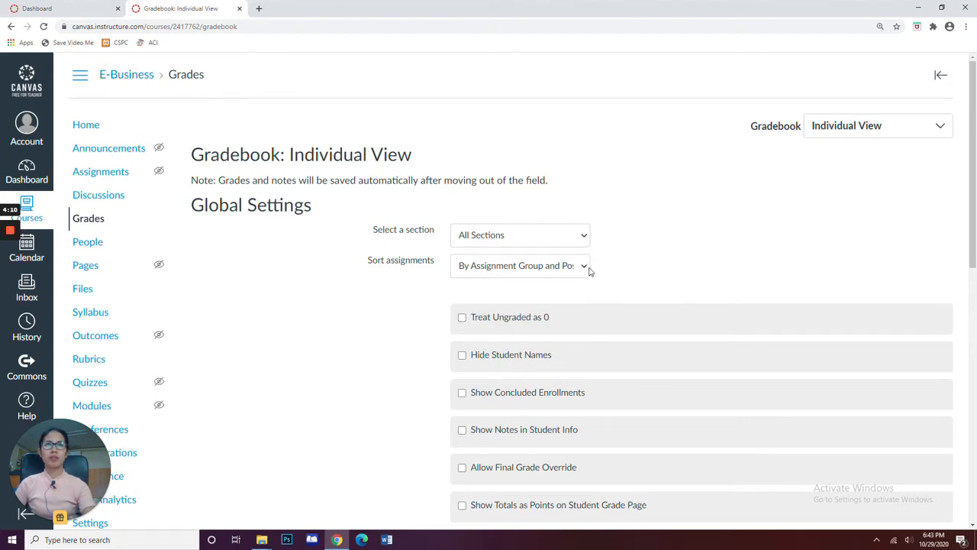
Examine the gradebook's global settings, score download and upload options, content selection and grading sections
scroll(565, 314, "down", 3)
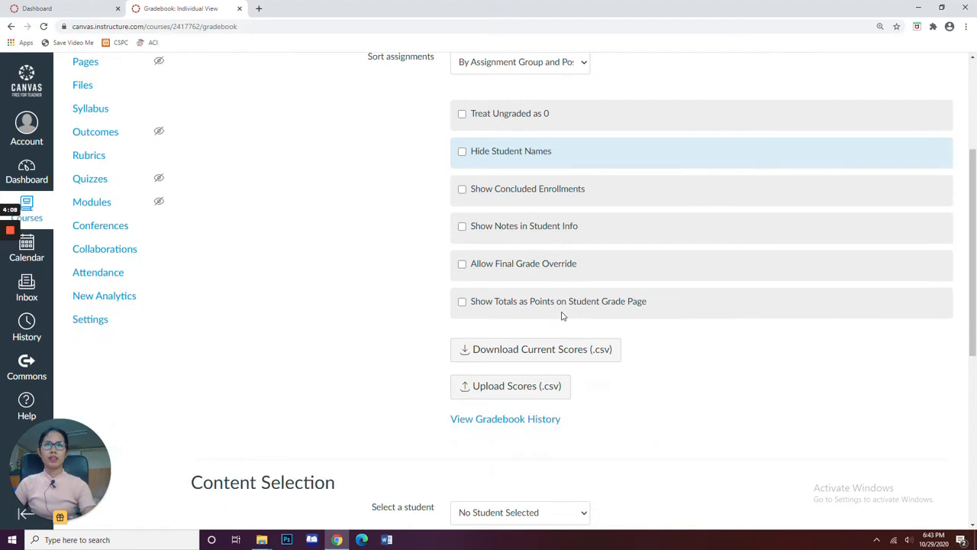
scroll(659, 327, "down", 5)
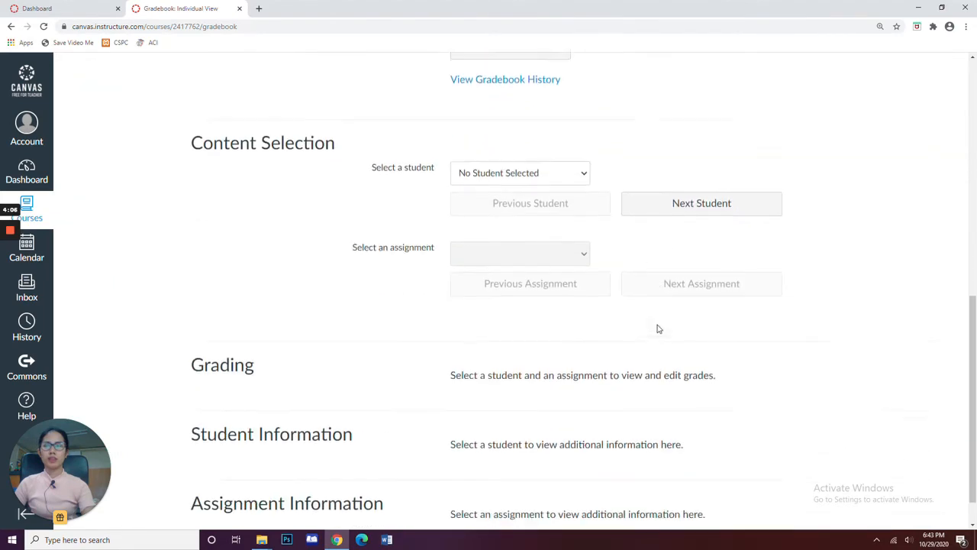
scroll(658, 330, "up", 8)
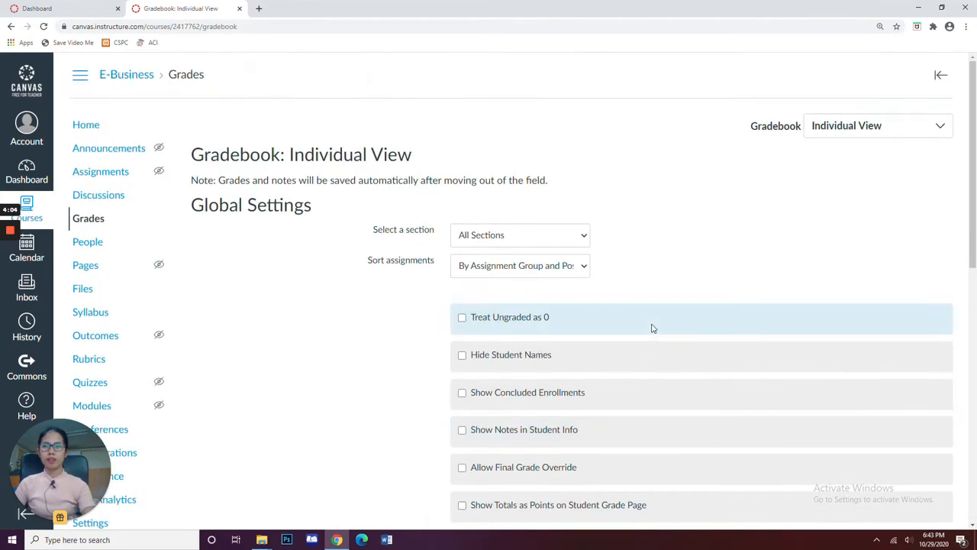
scroll(602, 338, "down", 1)
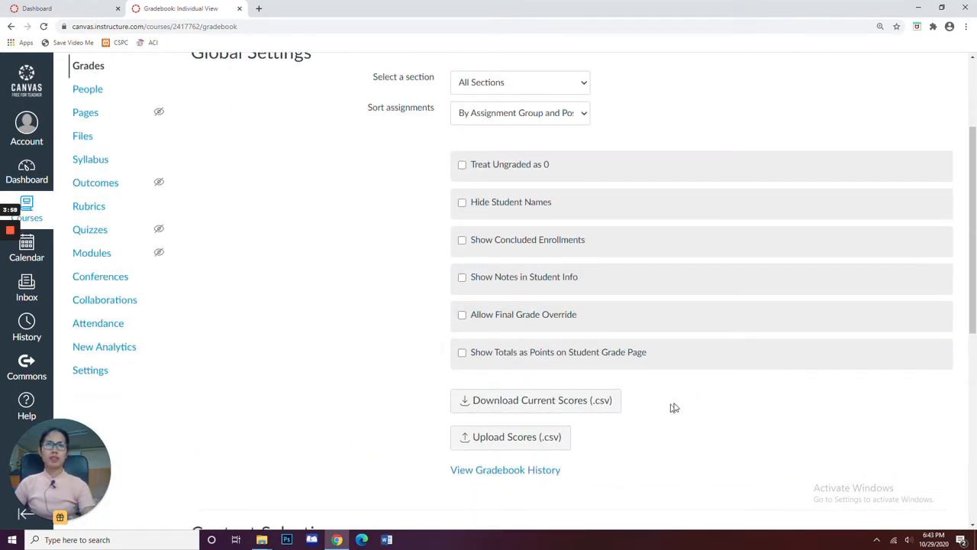
scroll(676, 407, "up", 1)
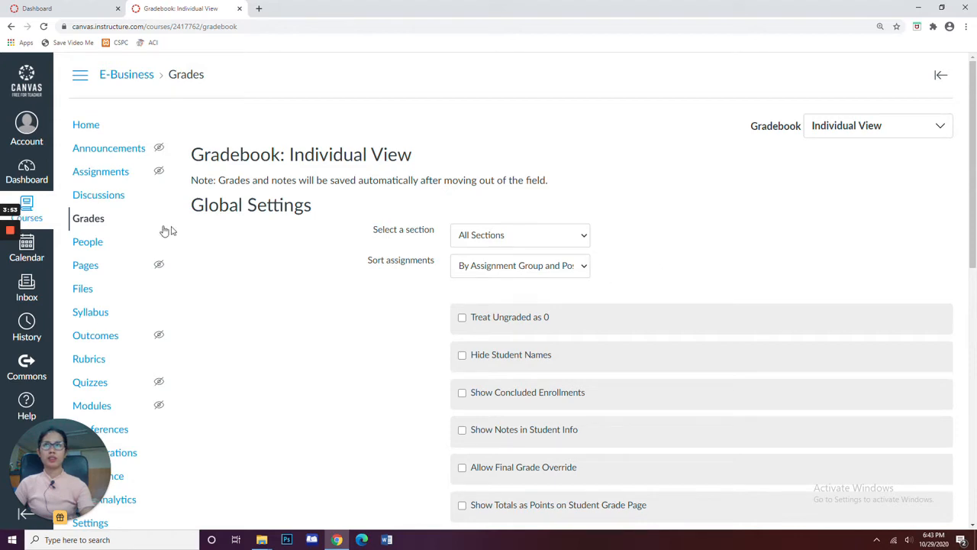
Preview the E-Business course home page and course stream in Student View, and return to the teacher's view
left_click(91, 126)
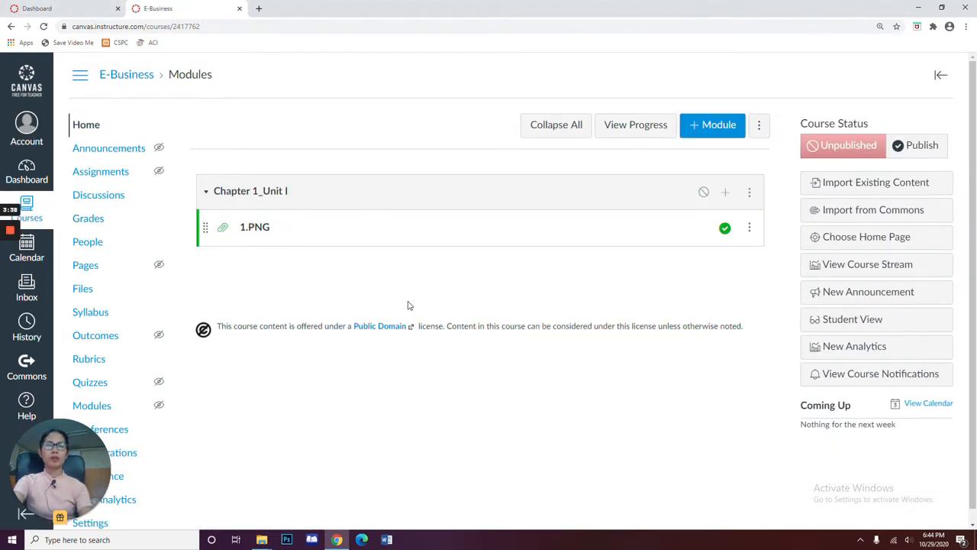
left_click(846, 324)
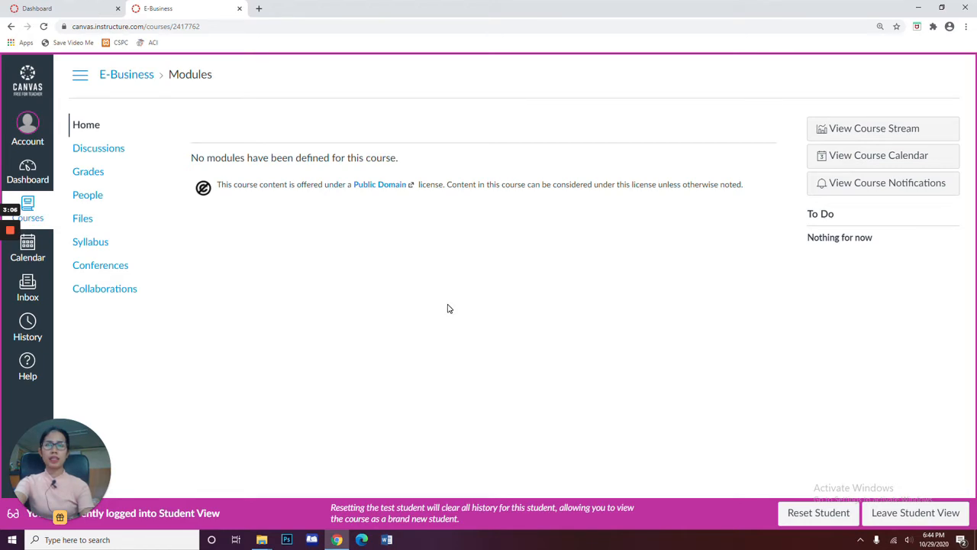
left_click(83, 219)
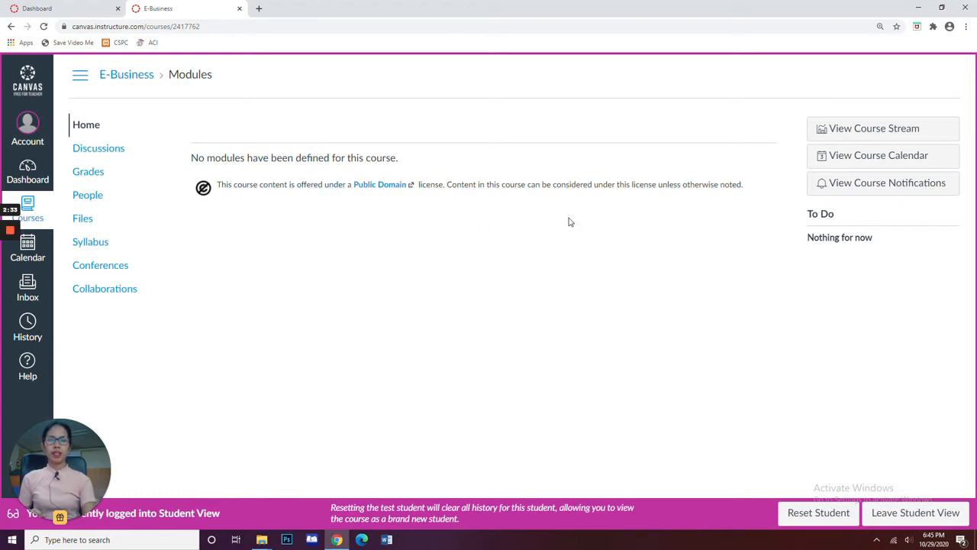
left_click_drag(568, 221, 456, 207)
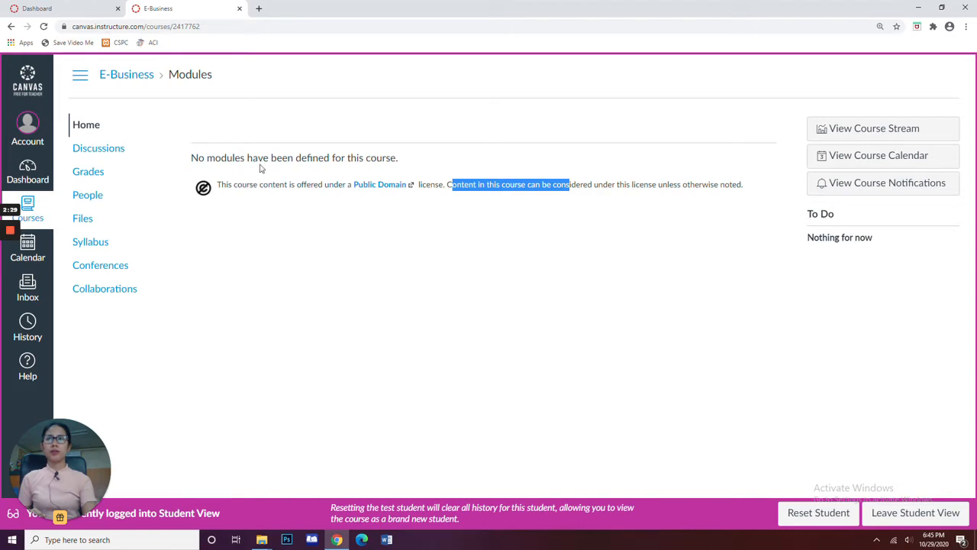
left_click(416, 245)
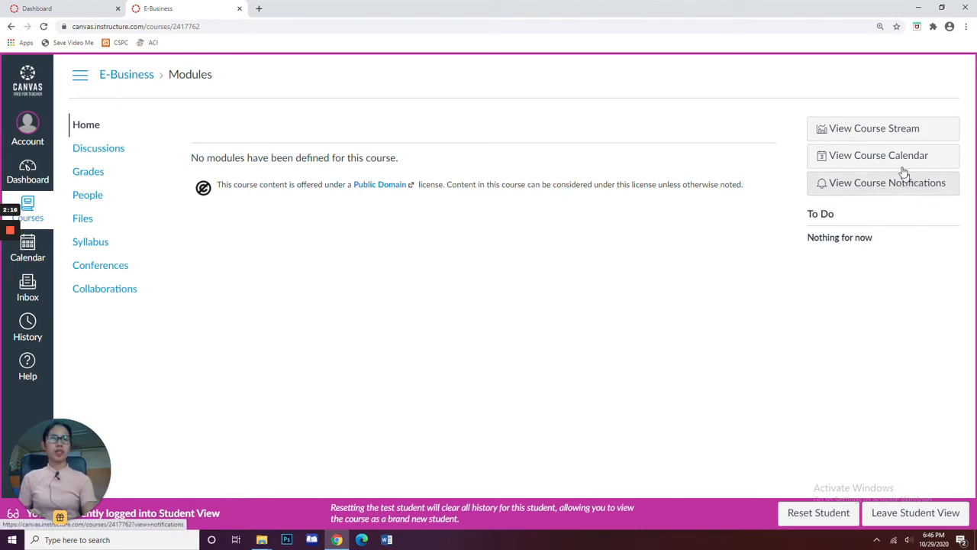
left_click(879, 133)
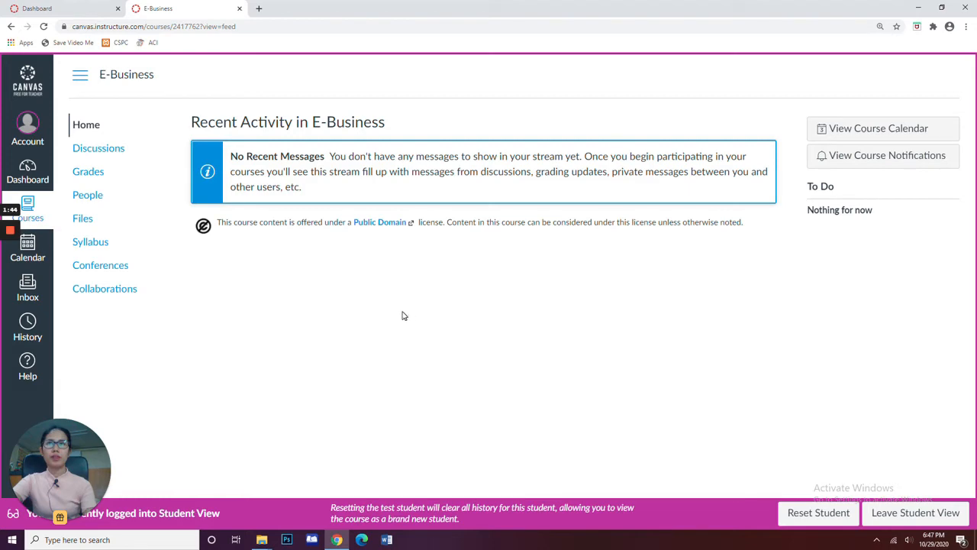
left_click(899, 519)
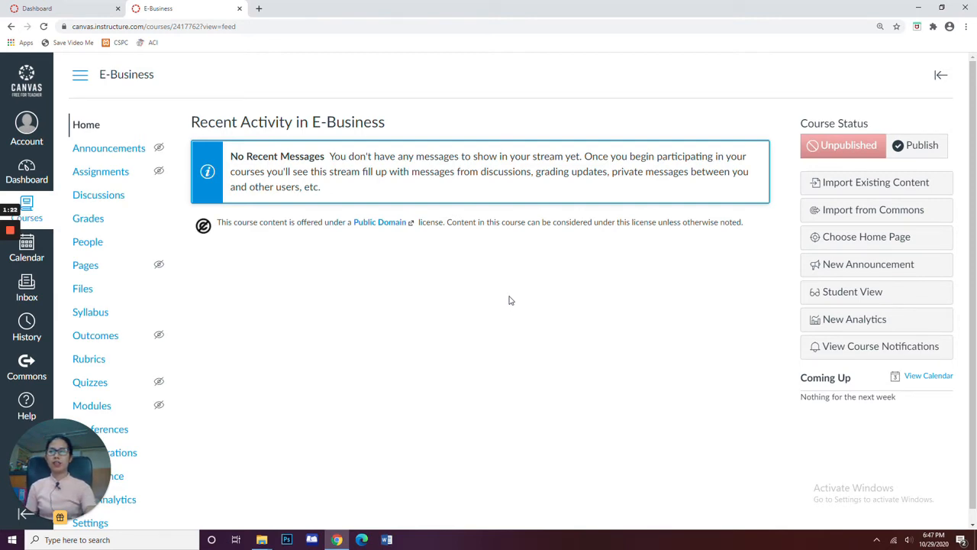
Open the course's people list and examine the roster and the roles it can be filtered by
left_click(88, 247)
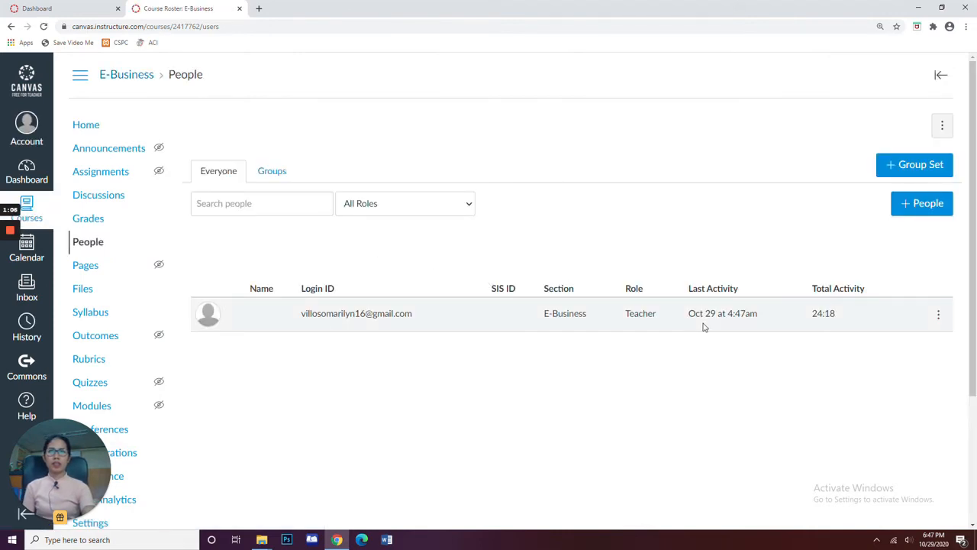
left_click_drag(900, 352, 432, 142)
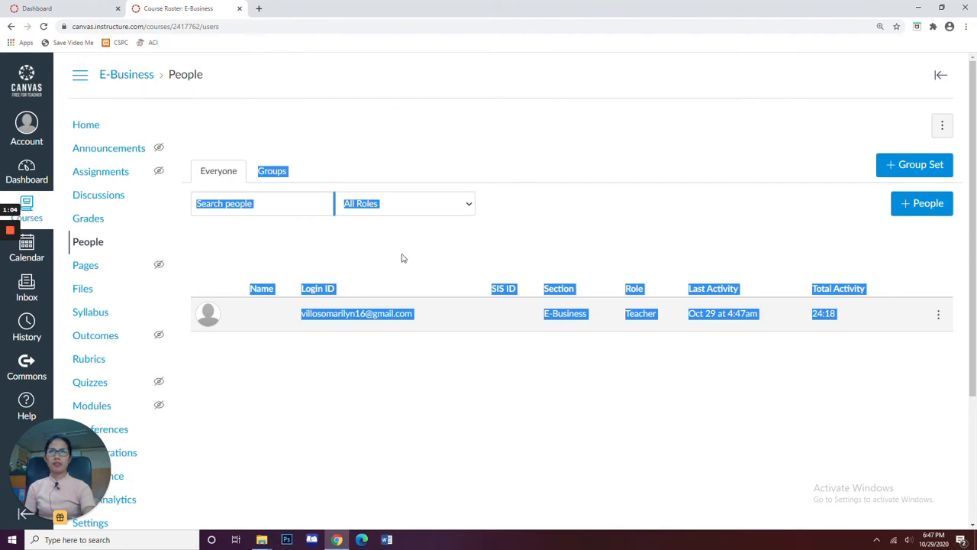
left_click(439, 379)
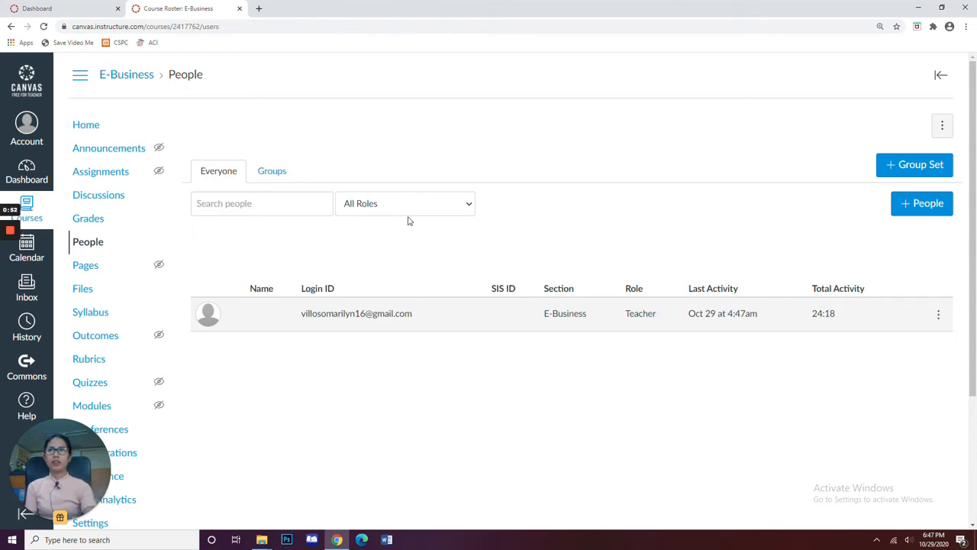
left_click(467, 207)
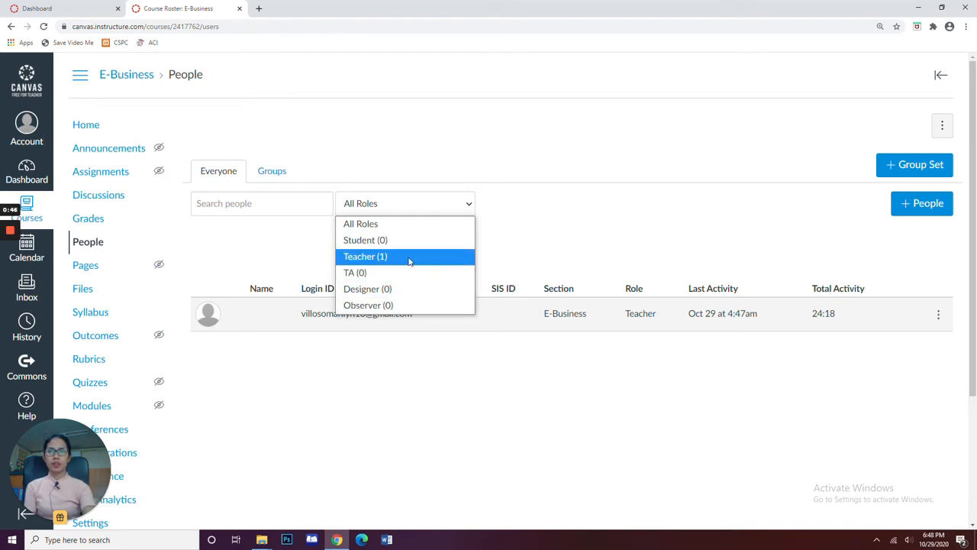
left_click(418, 224)
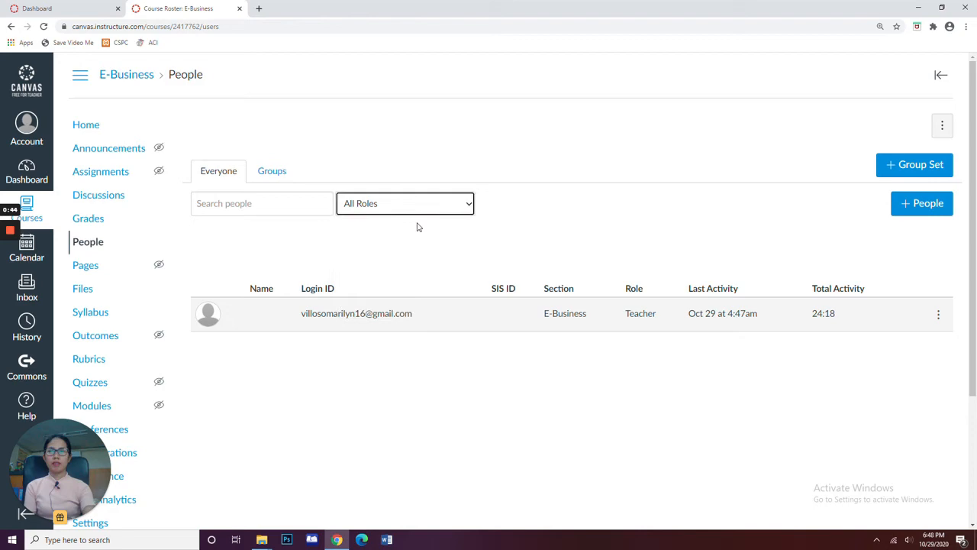
left_click(451, 205)
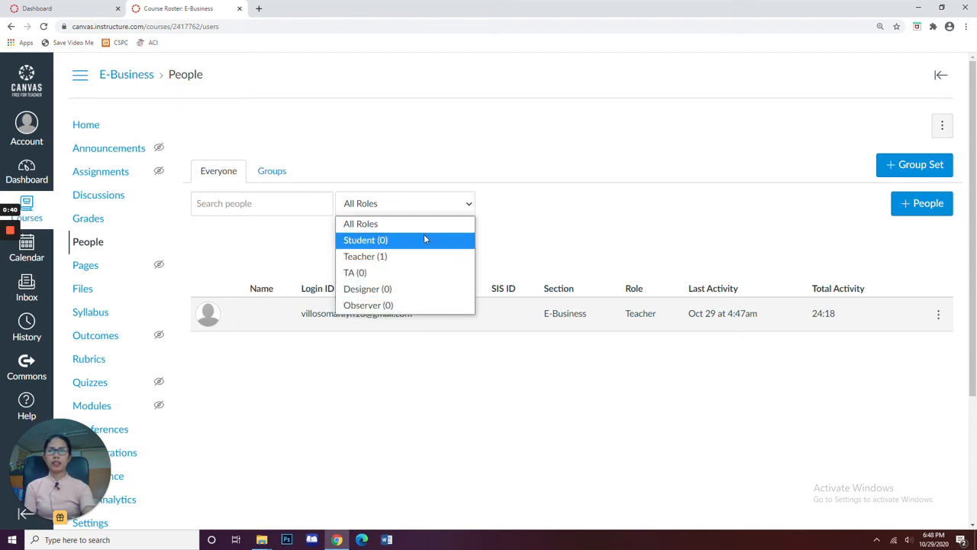
left_click(573, 234)
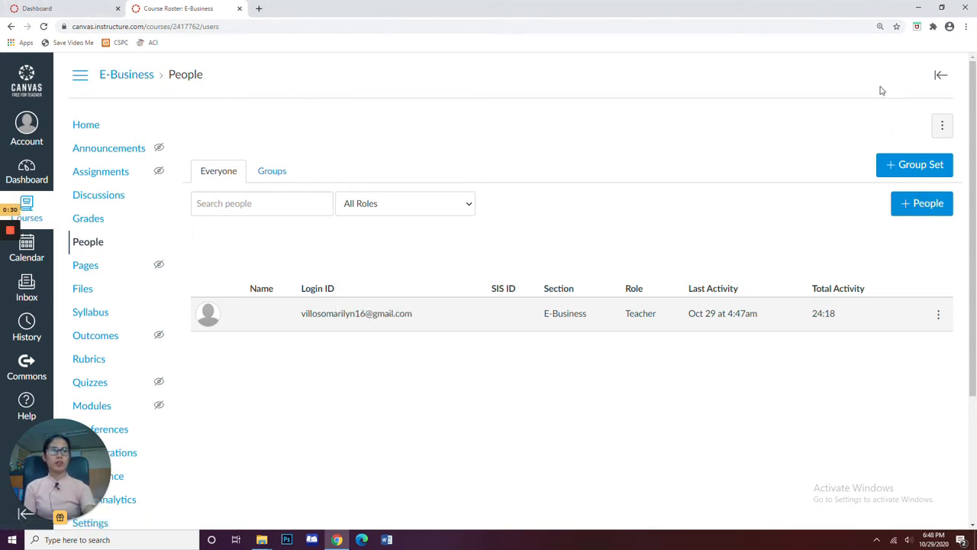
Examine the Add People form's email address, role, section and section-only interaction options, and close it without adding anyone
left_click(922, 209)
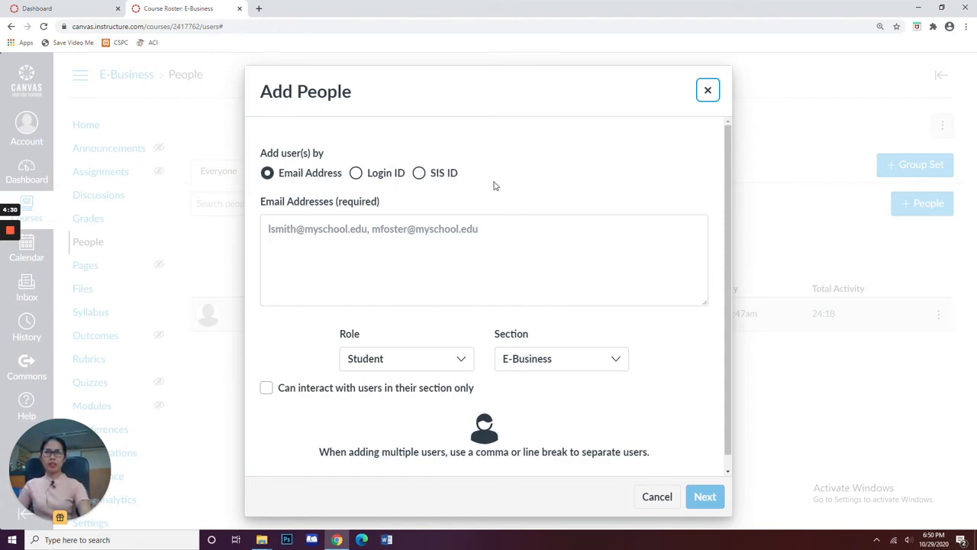
left_click(397, 243)
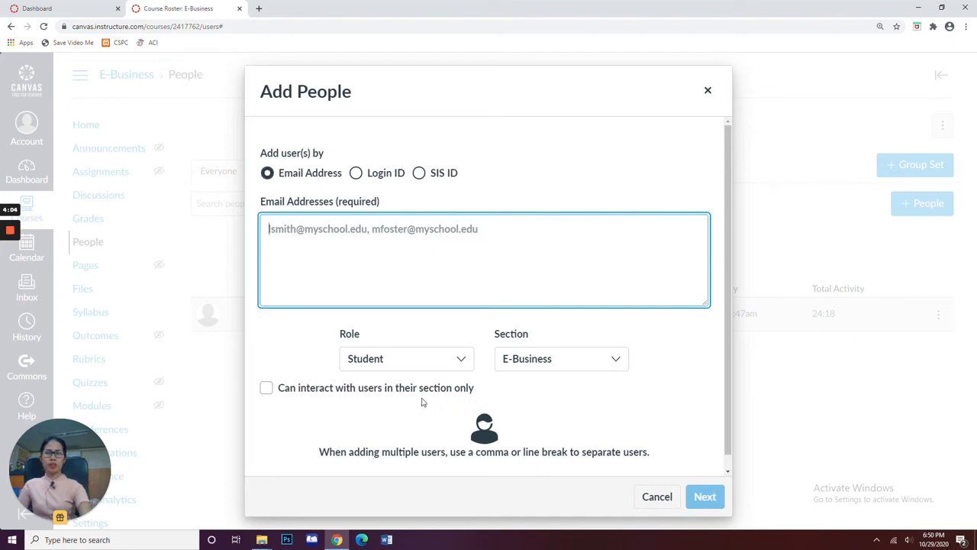
left_click(266, 388)
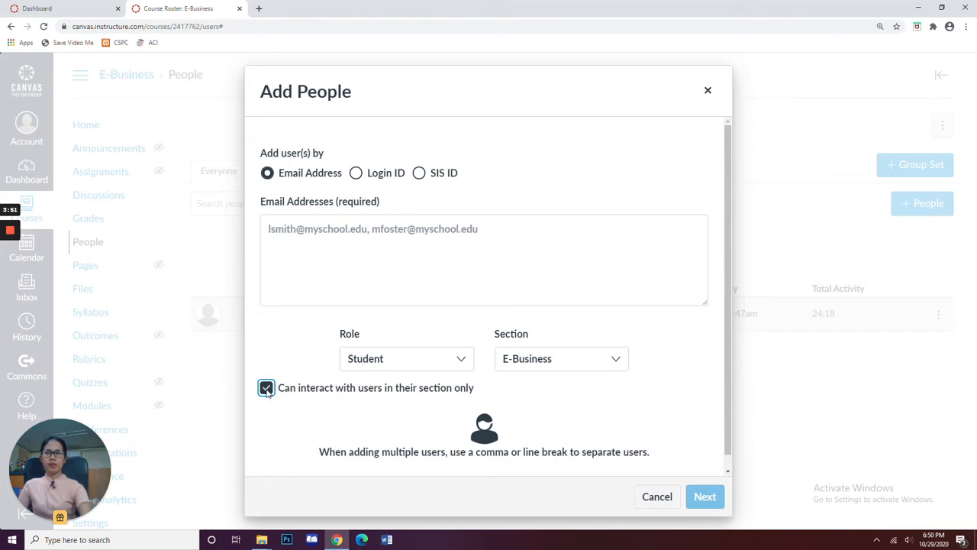
left_click(266, 388)
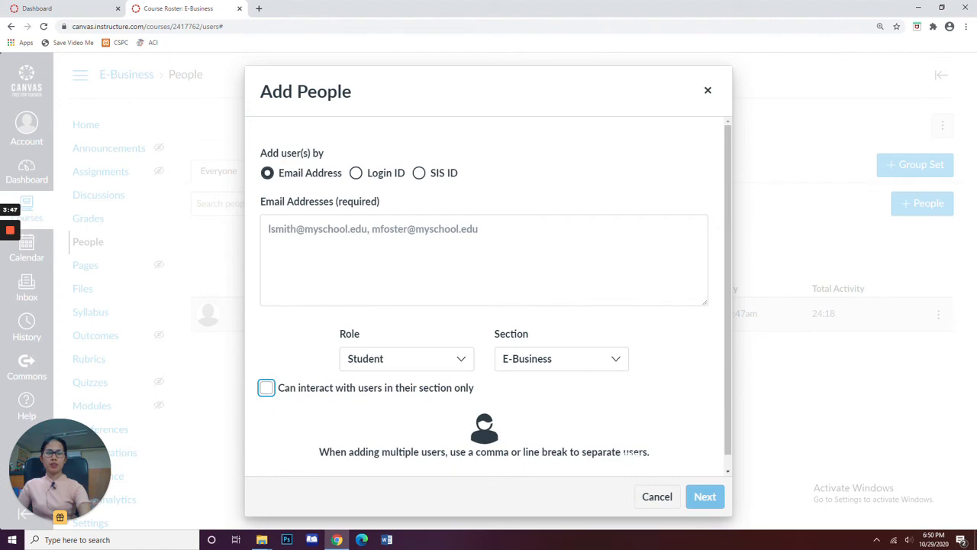
left_click(657, 497)
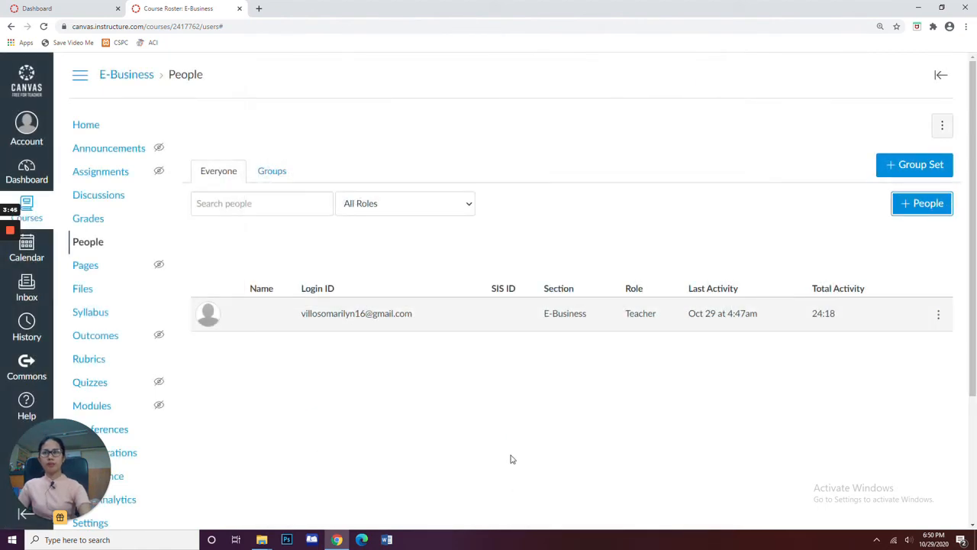
left_click(9, 274)
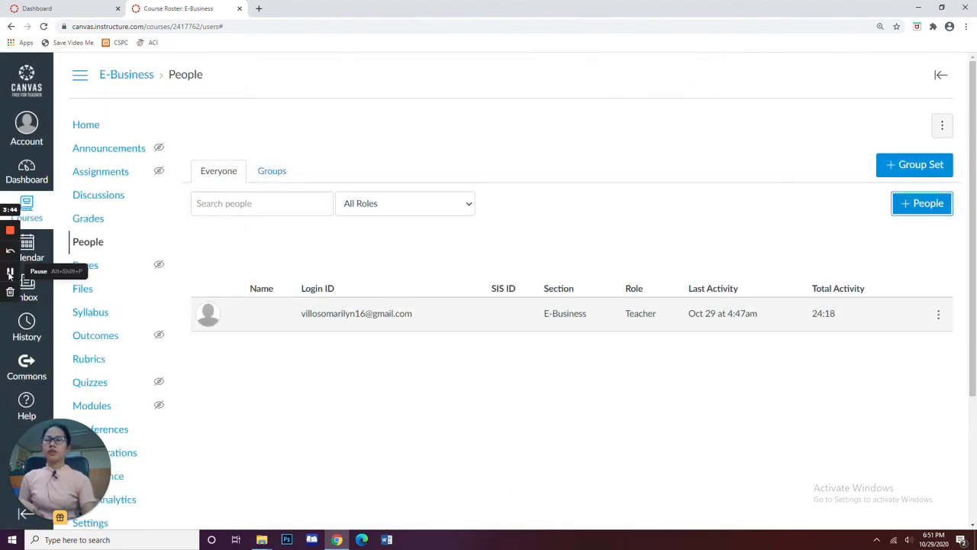
left_click(435, 407)
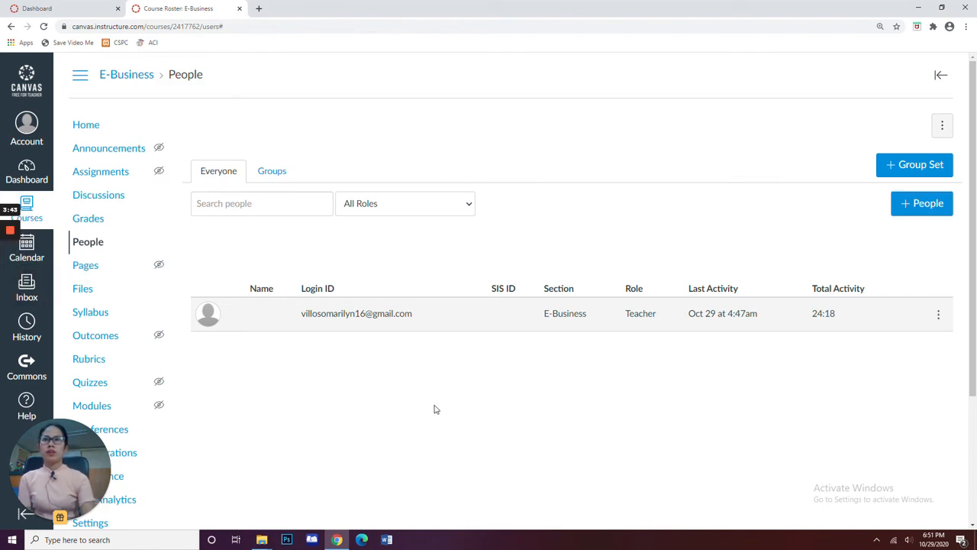
Publish the E-Business course from its home page
left_click(96, 131)
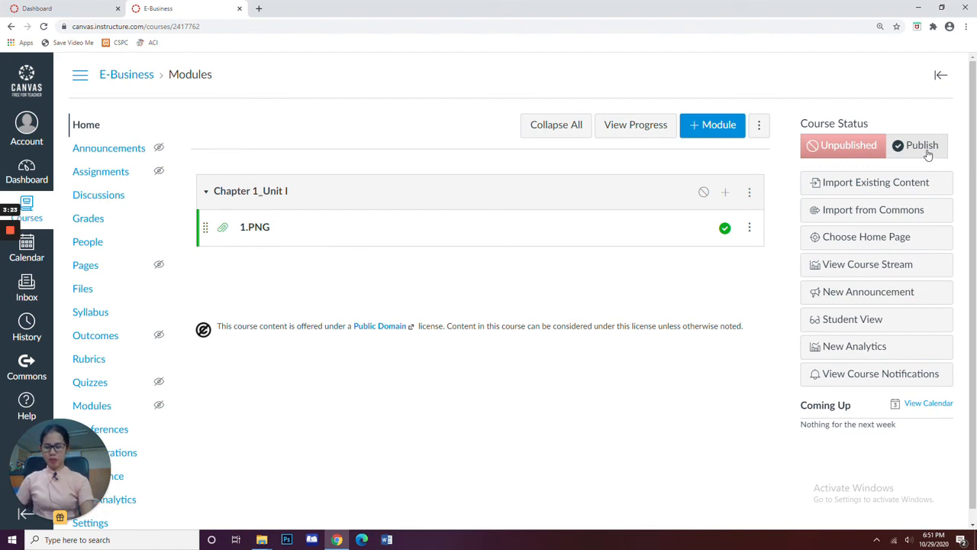
key("ctrl+plus")
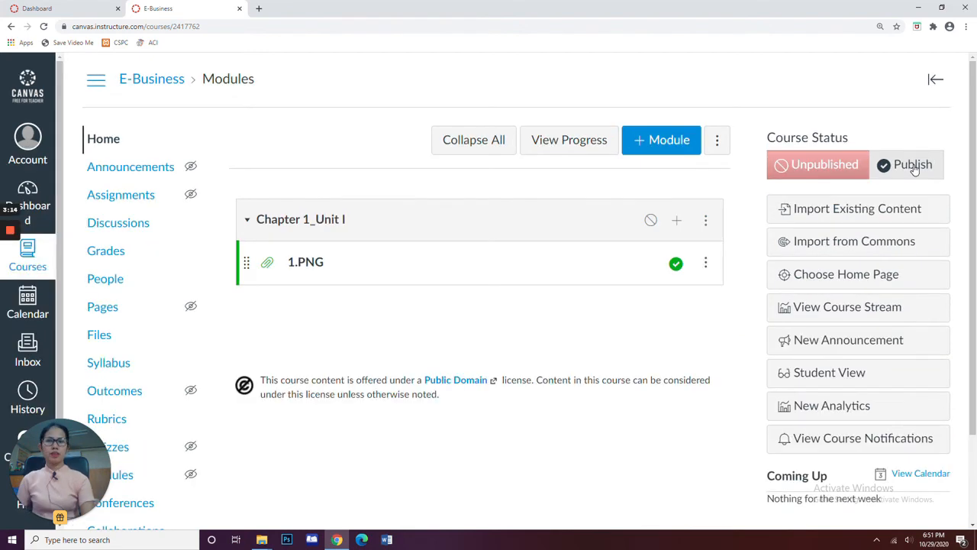
left_click(914, 166)
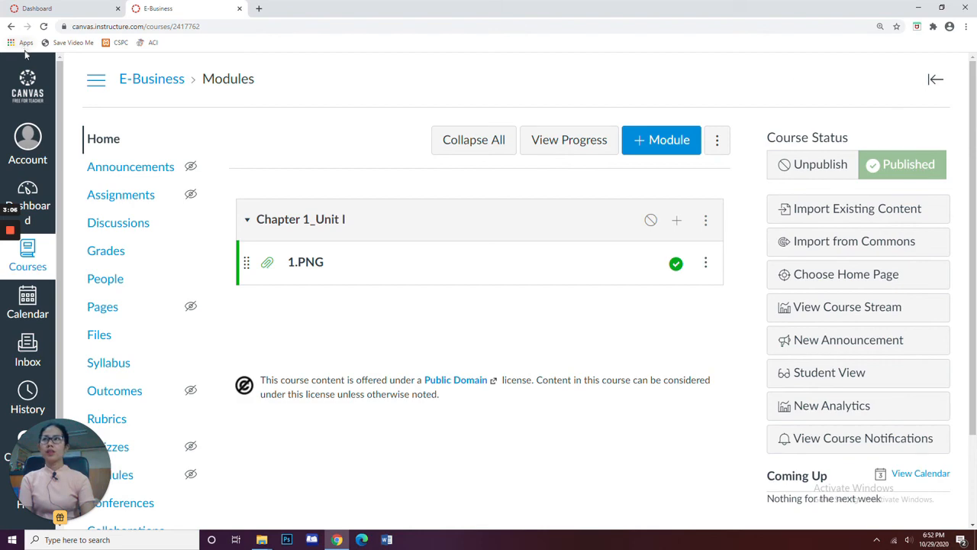
Open the dashboard and check the E-Business course among the published and unpublished courses
left_click(34, 197)
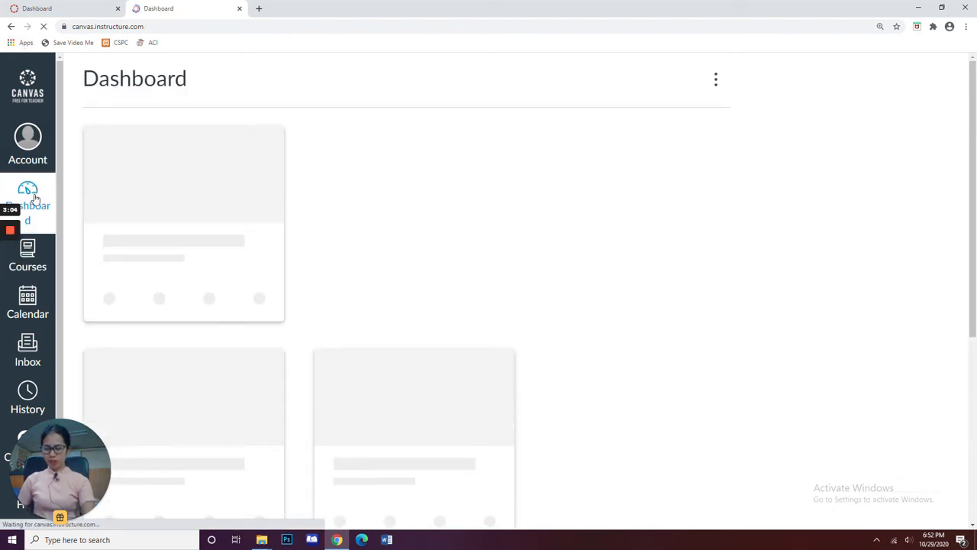
key("ctrl+minus")
key("ctrl+minus")
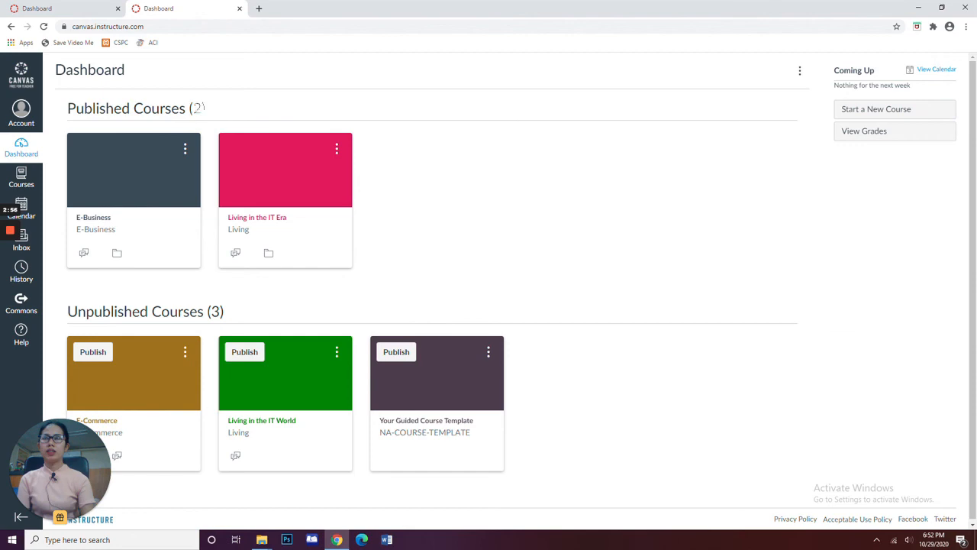
left_click_drag(206, 110, 83, 110)
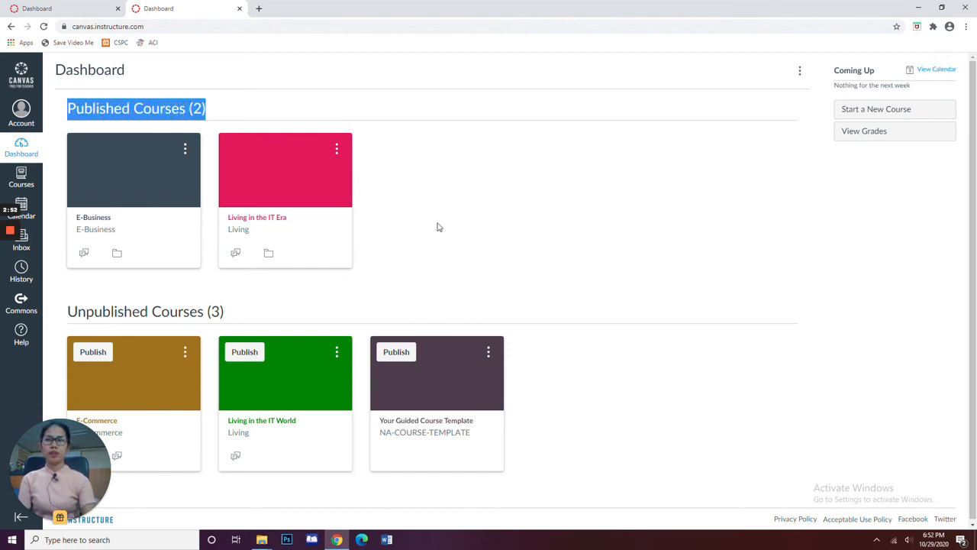
left_click(672, 344)
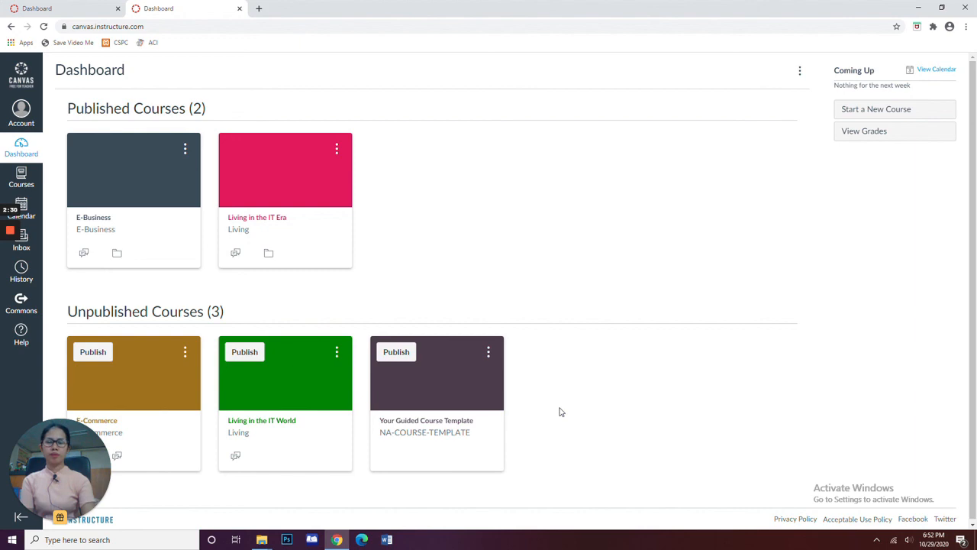
Log out of the Canvas account
left_click(20, 115)
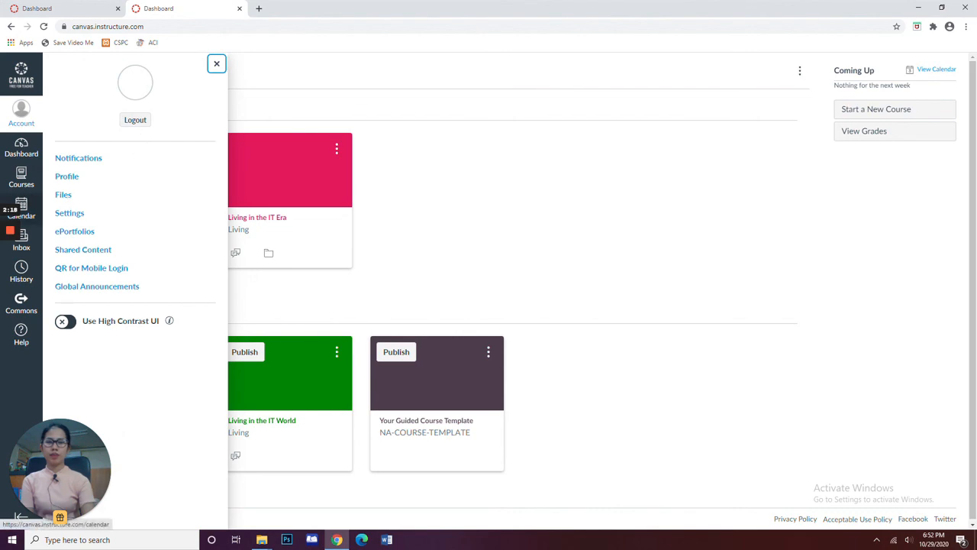
left_click(12, 118)
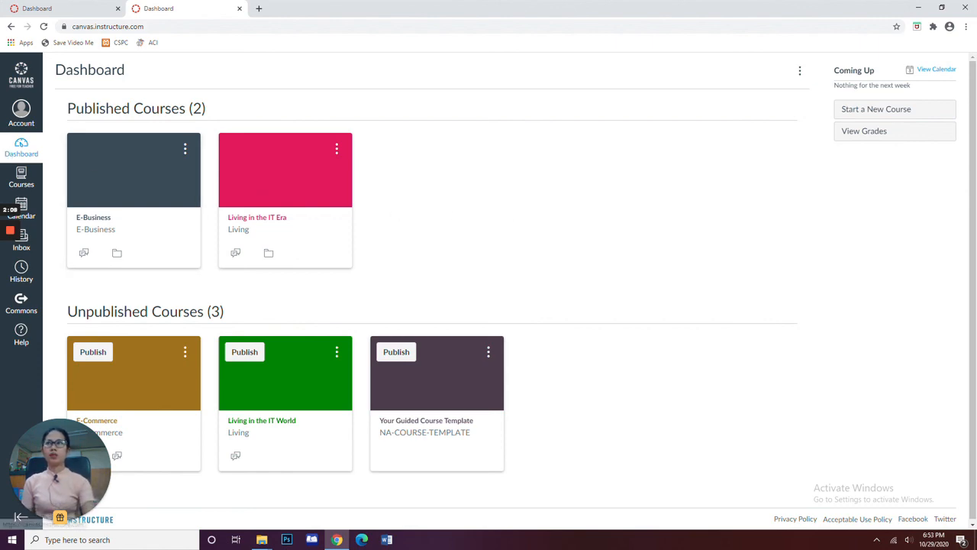
left_click(21, 113)
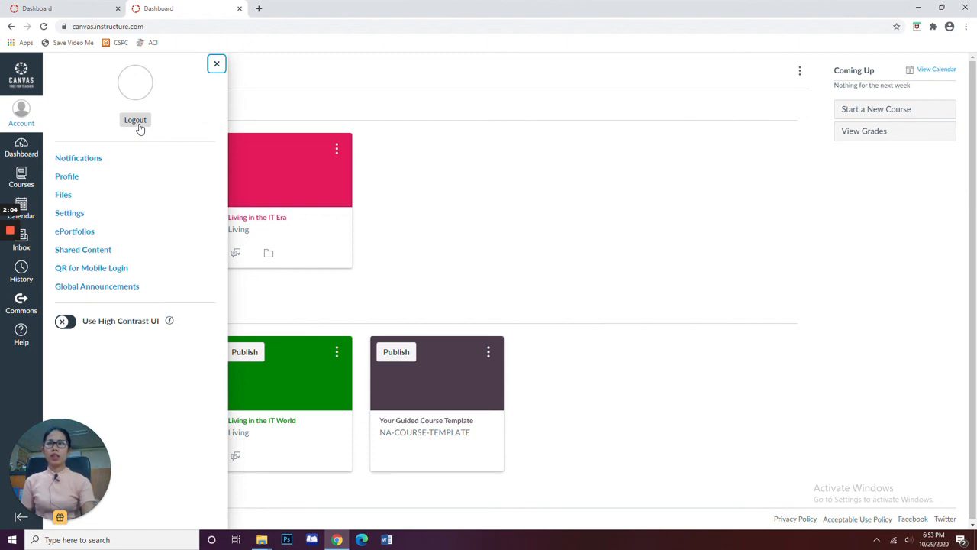
left_click(139, 129)
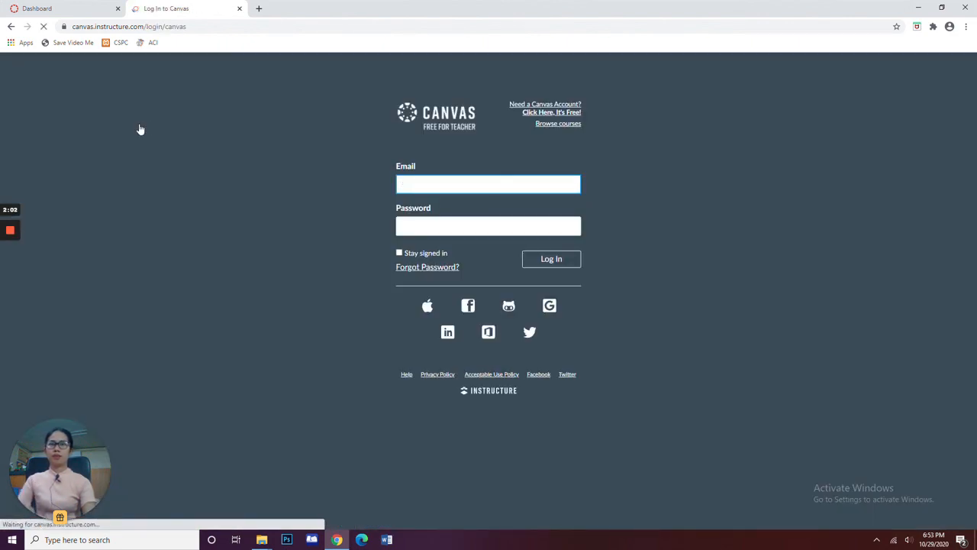